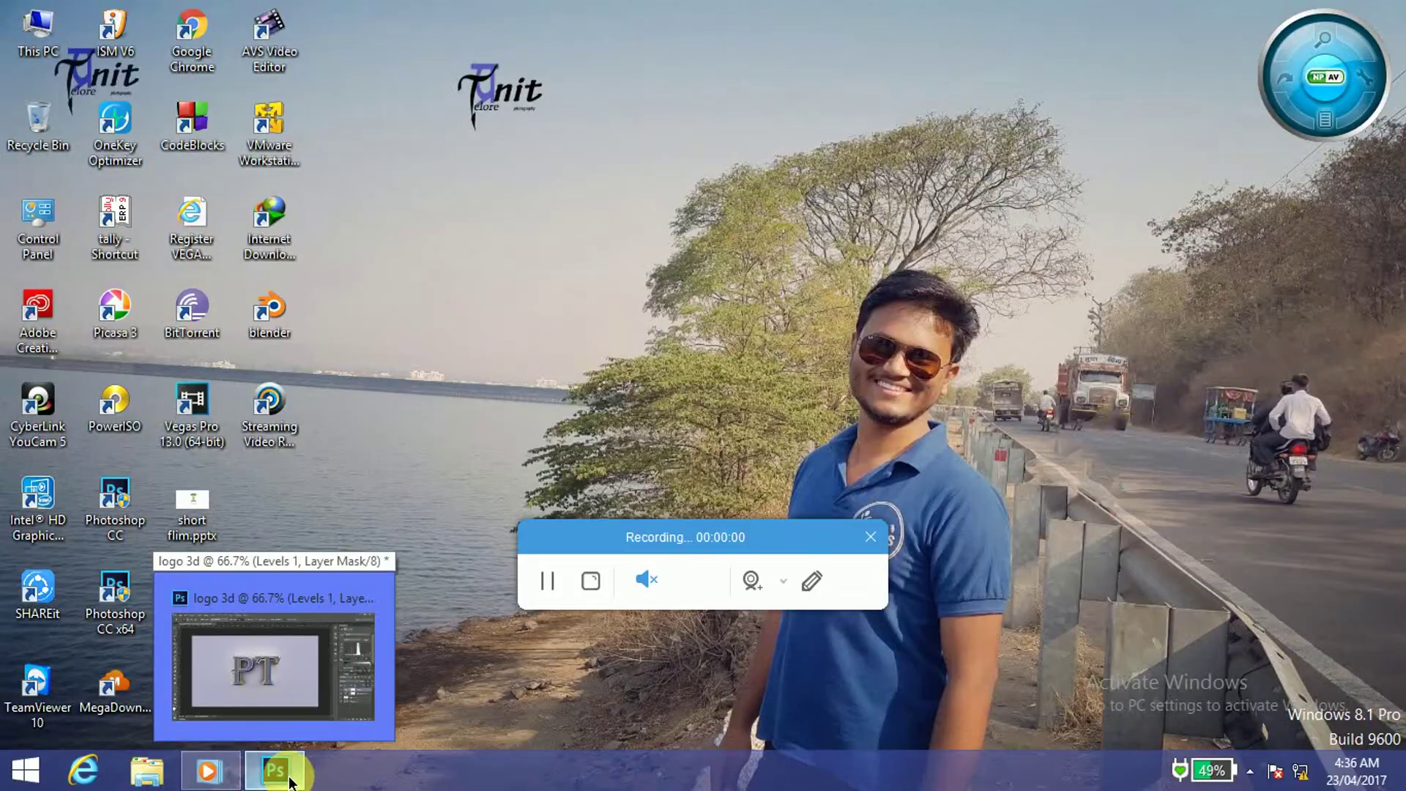
Step: Bring back the Photoshop window showing the finished 'logo 3d' PT logo with its adjustment layers
click(292, 782)
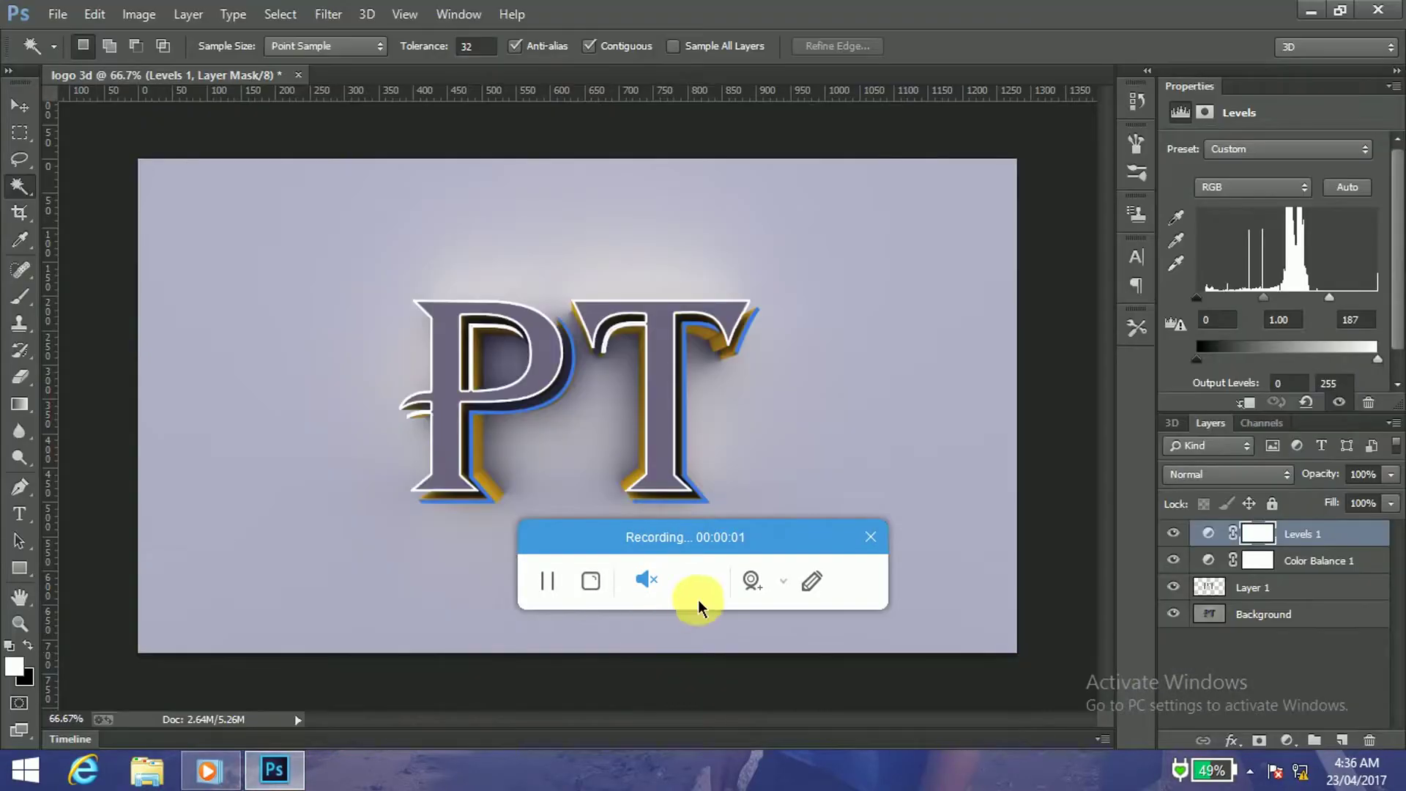
Step: Create a new white 1280×720 px, 72 ppi document named 'logo 3d'
mouse_move(728, 540)
mouse_down()
mouse_move(665, 725)
mouse_move(649, 725)
mouse_up()
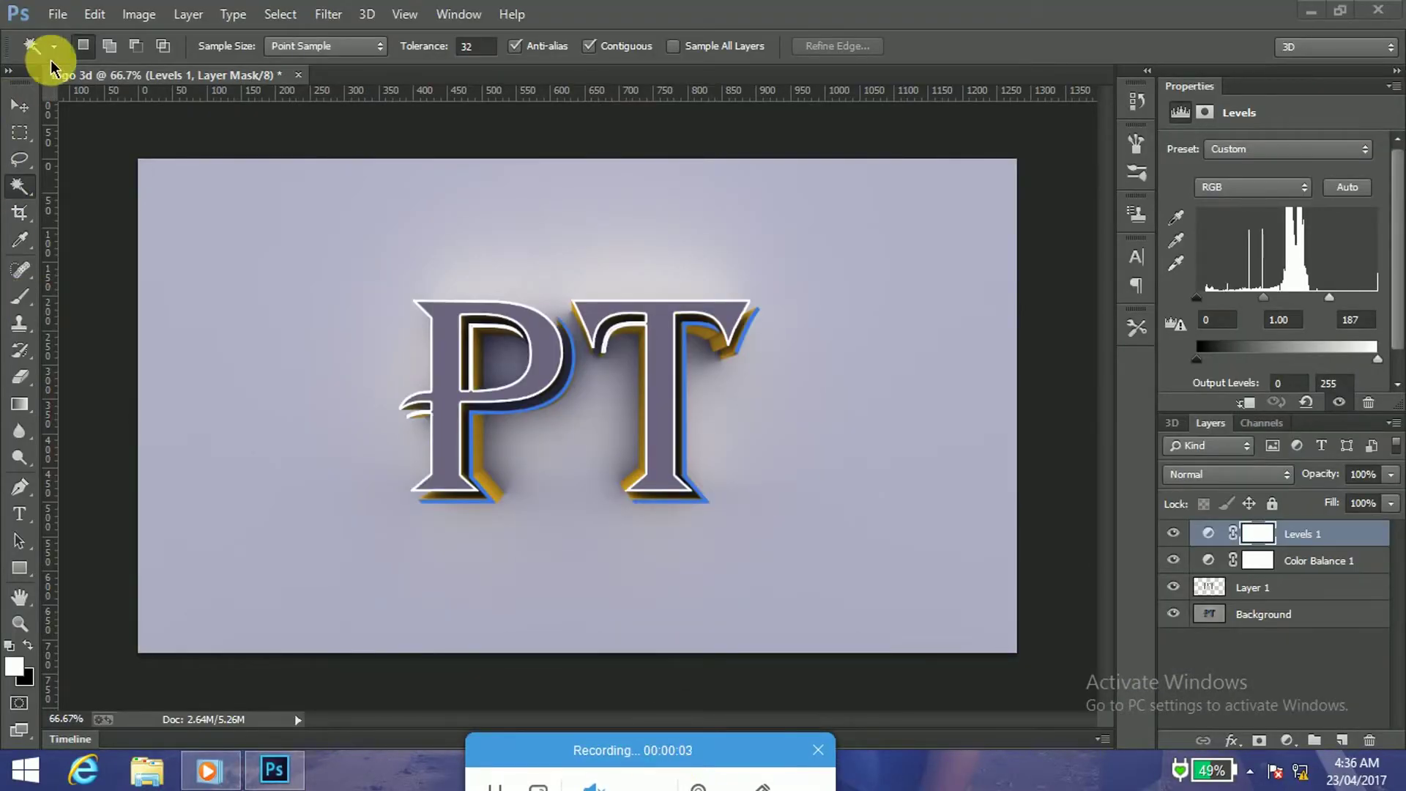
click(57, 14)
click(80, 37)
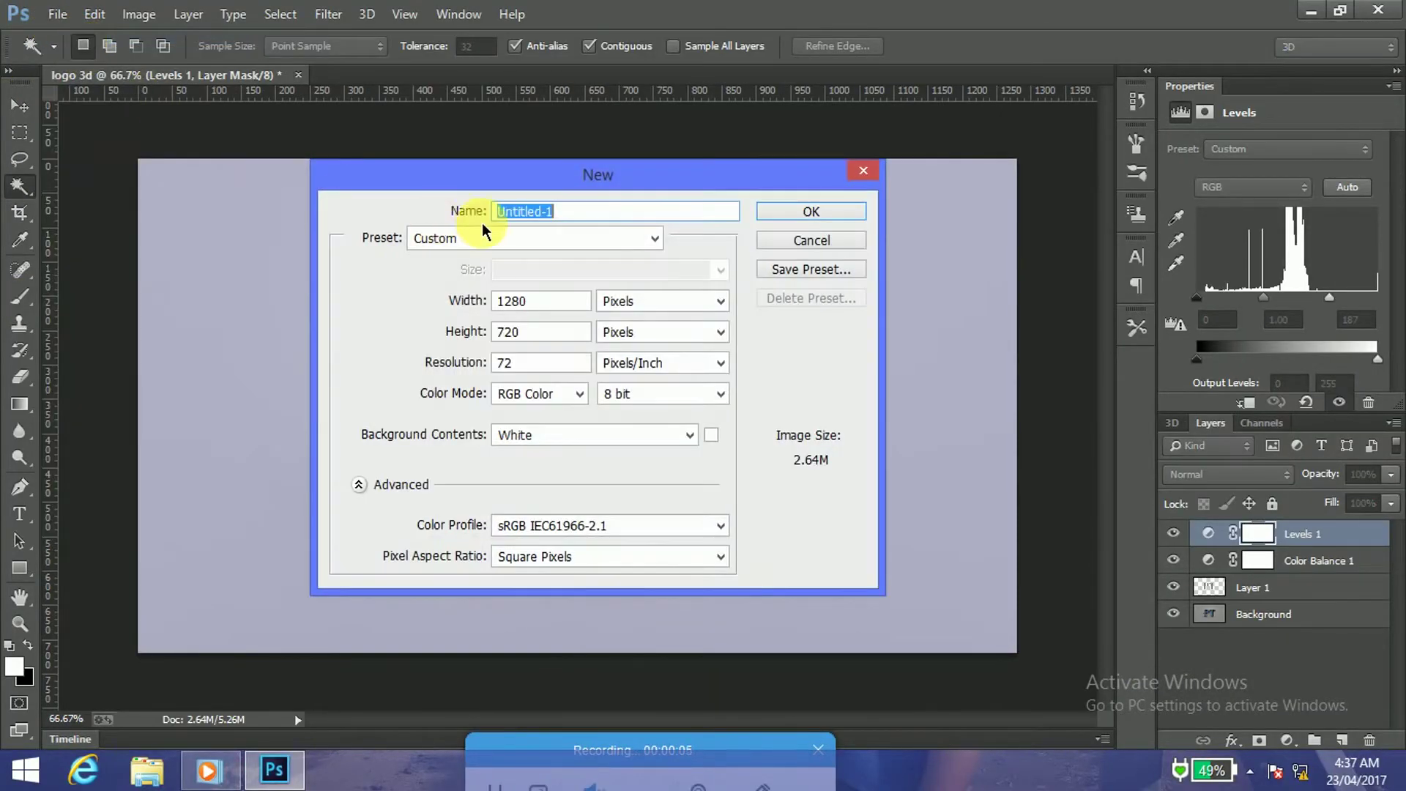
text(lo)
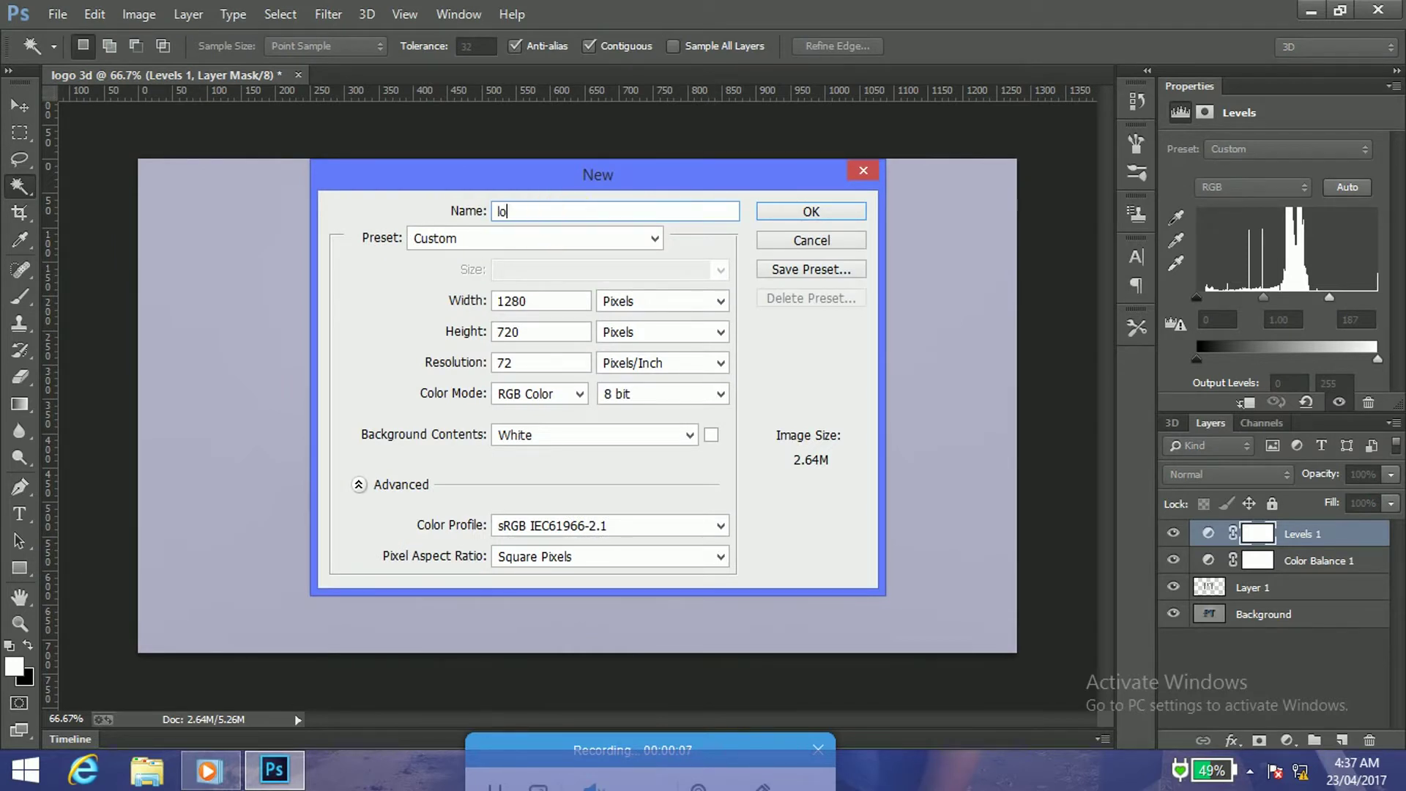
text(go 3d)
click(807, 212)
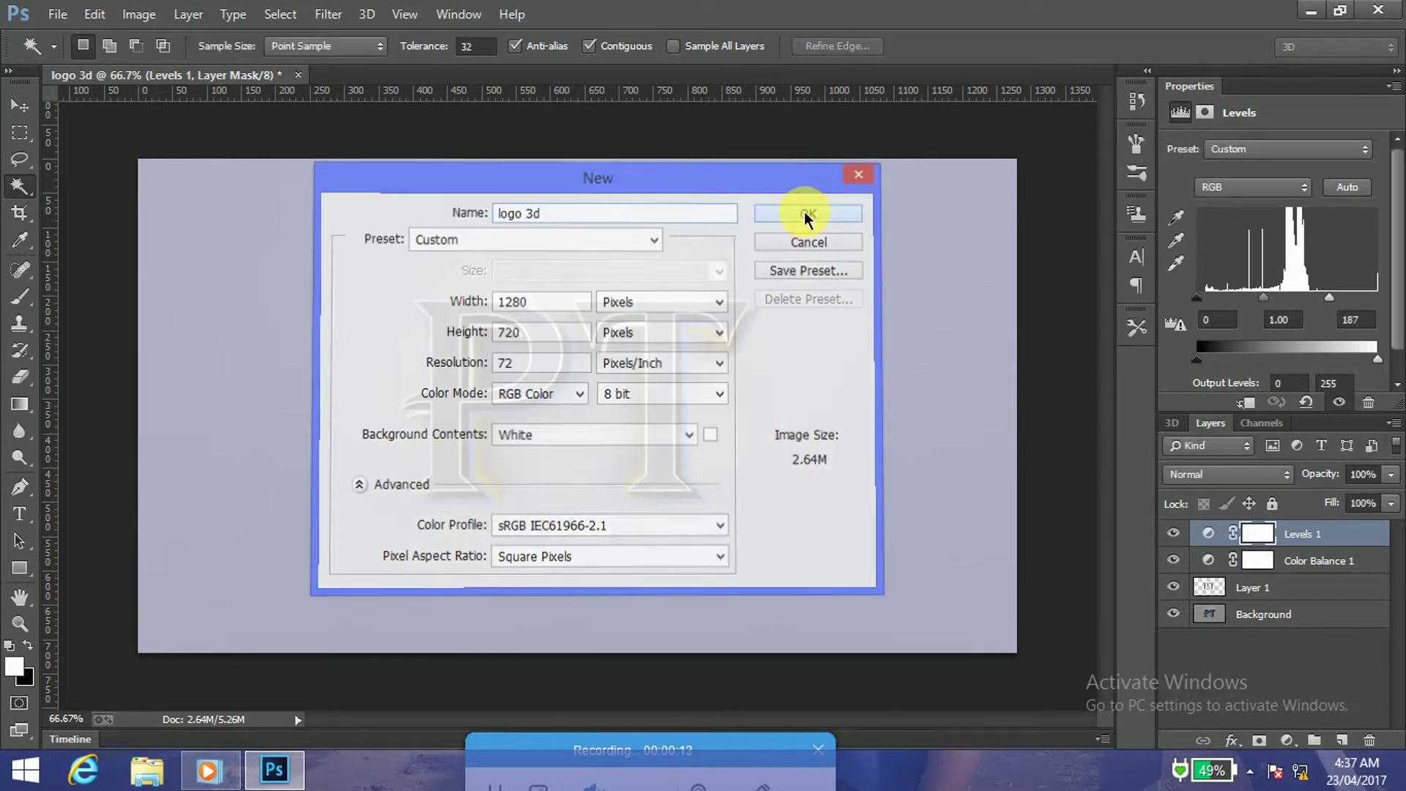
drag(560, 103, 578, 85)
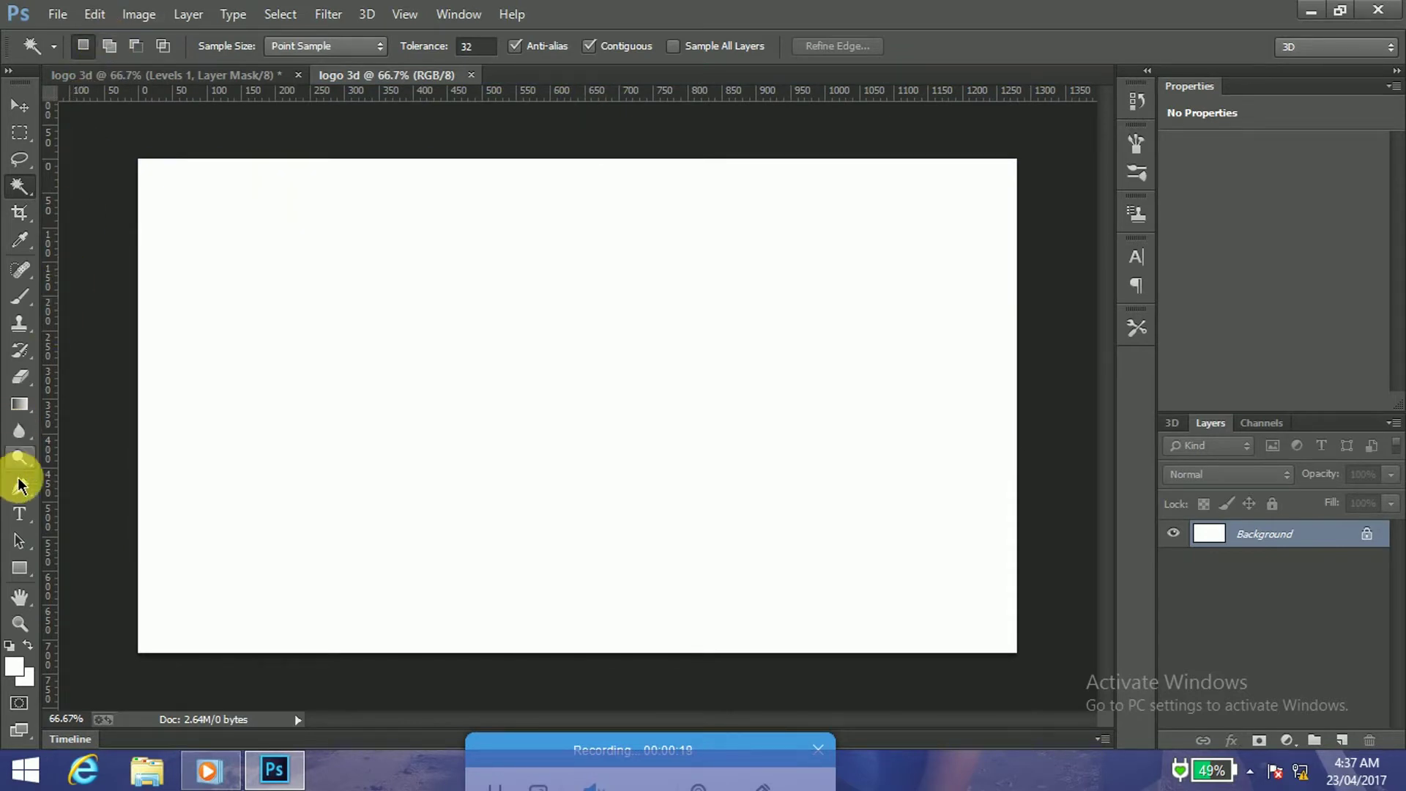
Step: Type 'PT' in black 400 pt Algerian on the canvas and move it toward the centre
click(19, 512)
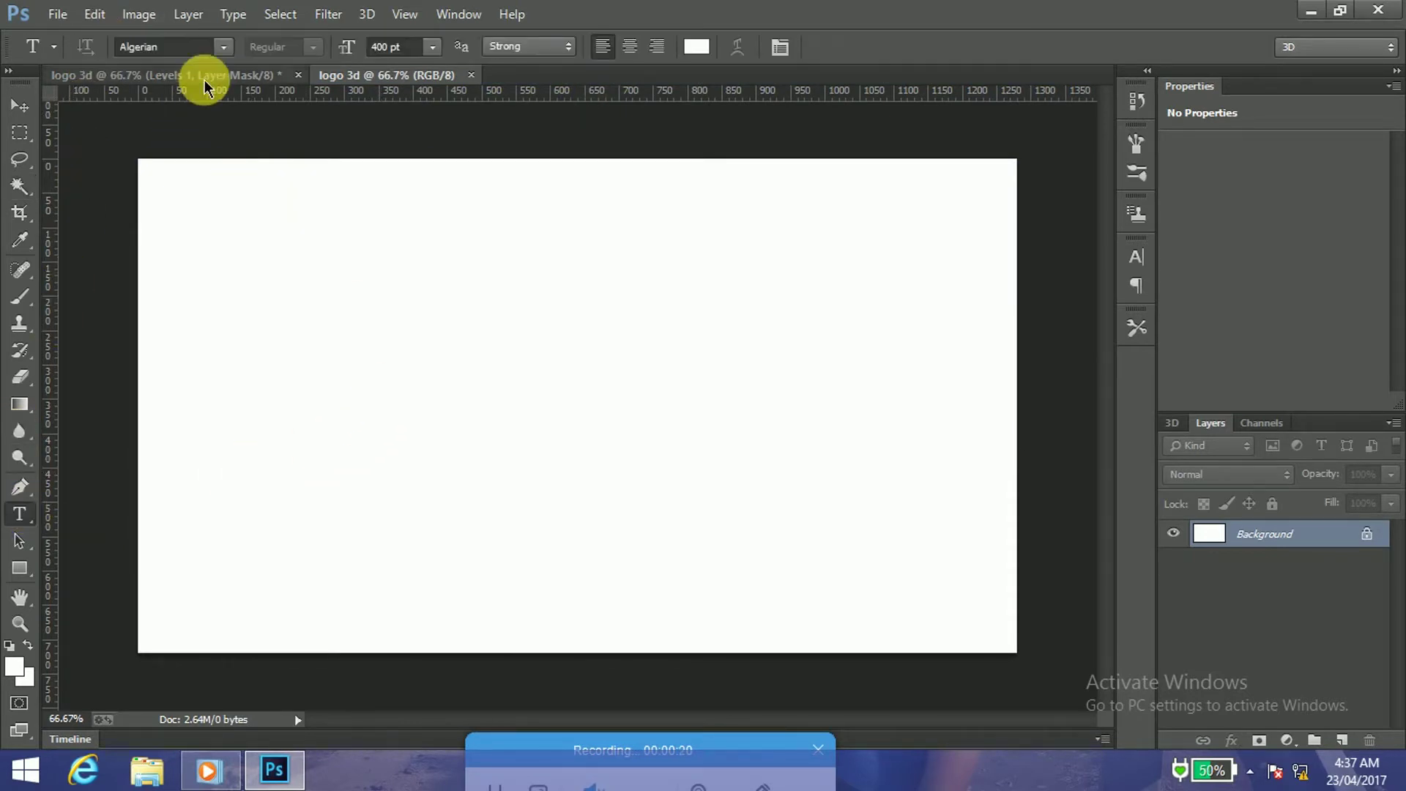
click(481, 401)
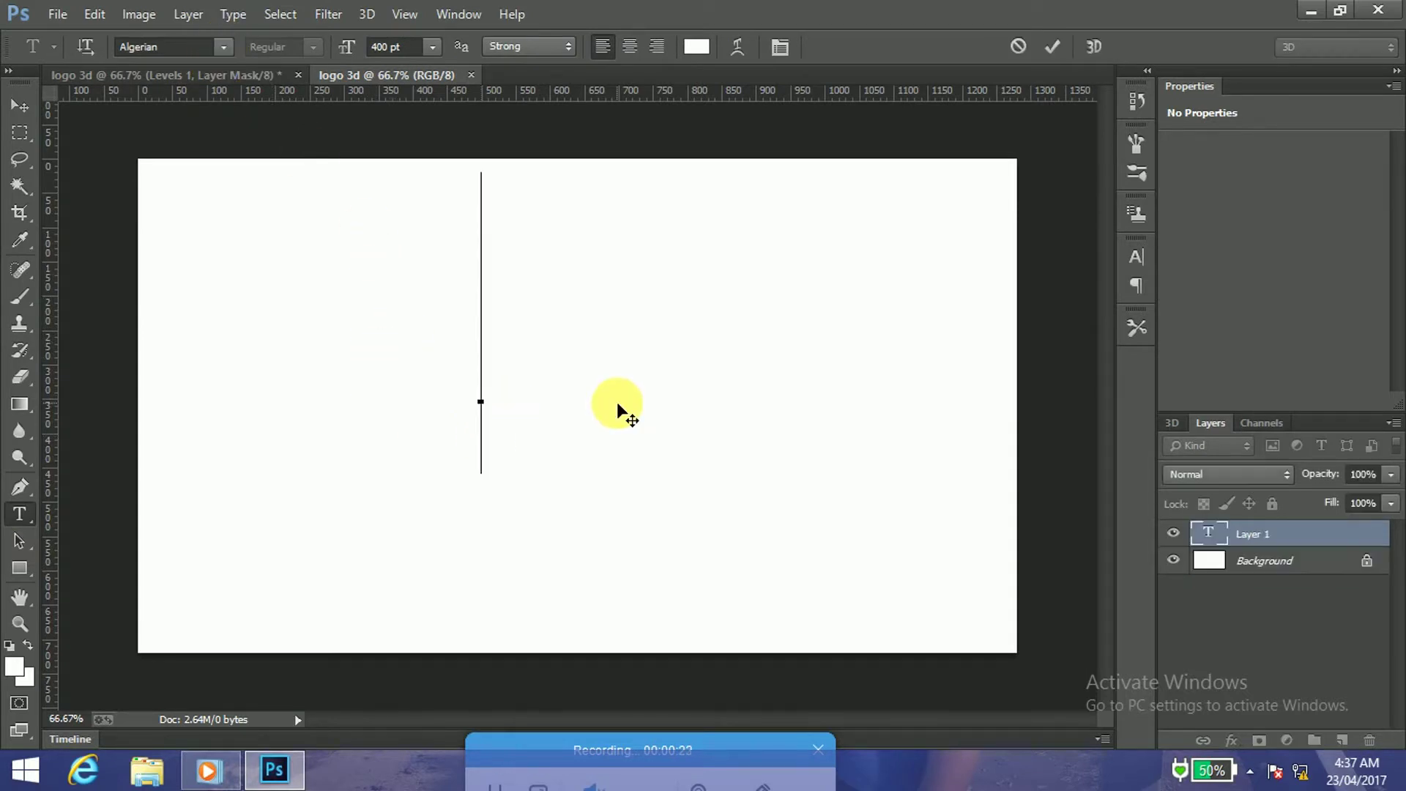
text(A)
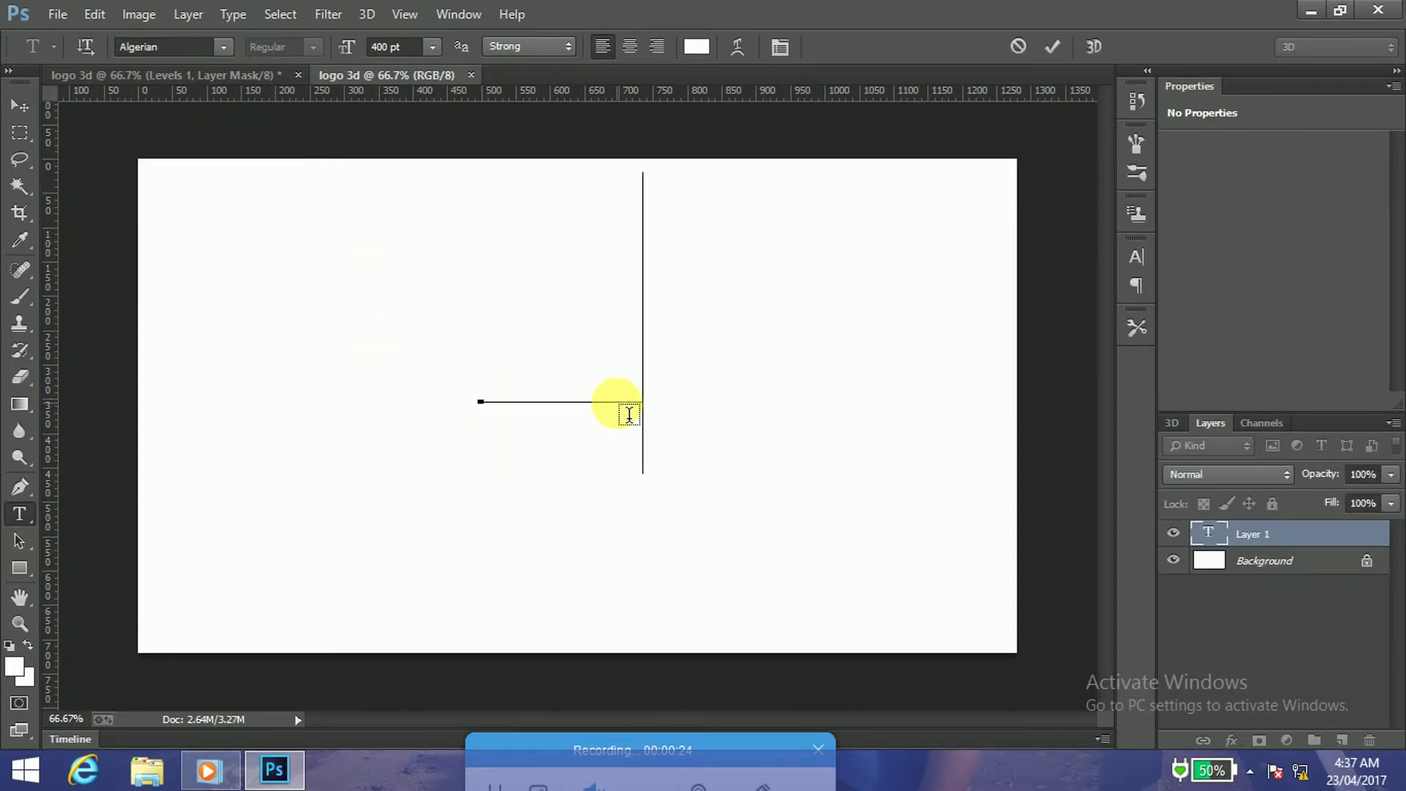
key(BackSpace)
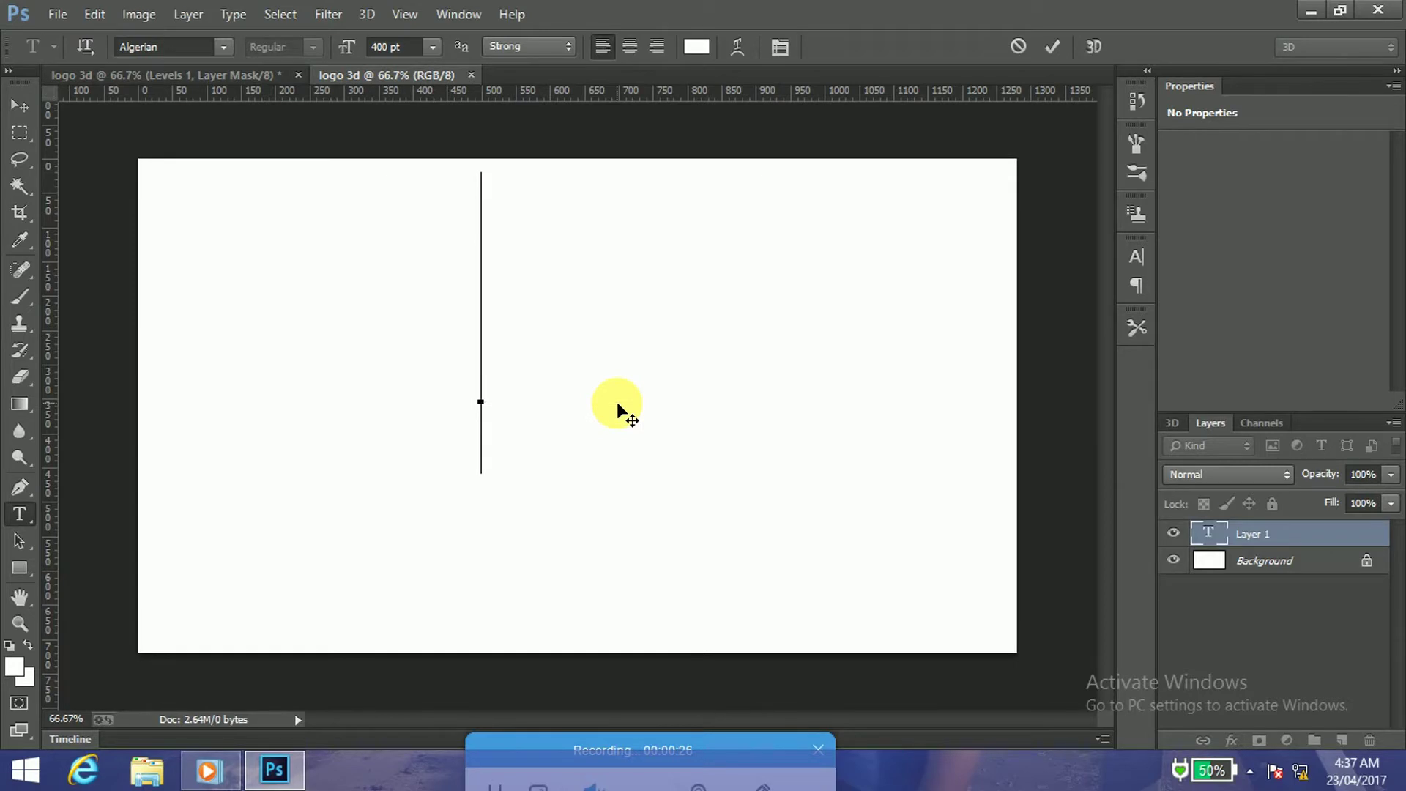
click(698, 47)
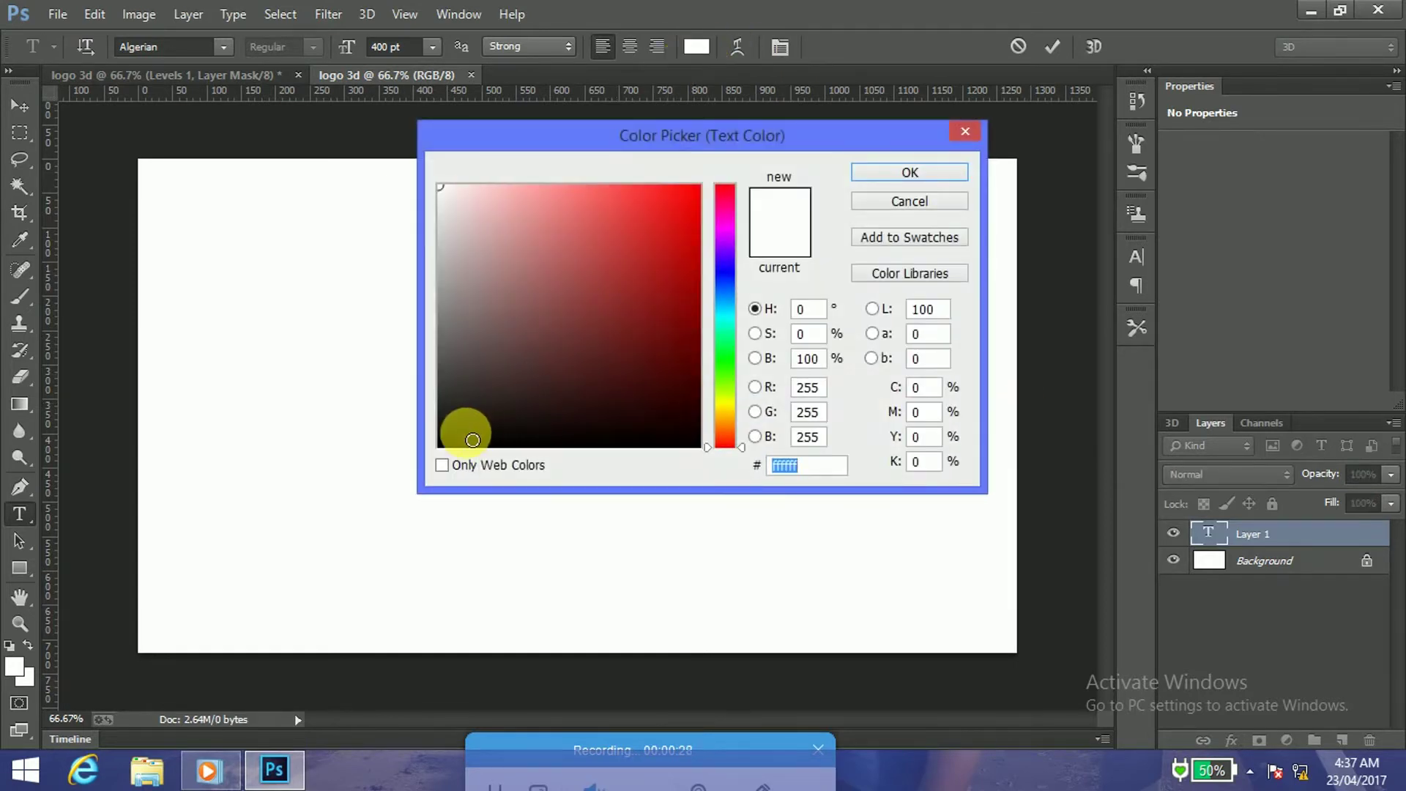
click(443, 444)
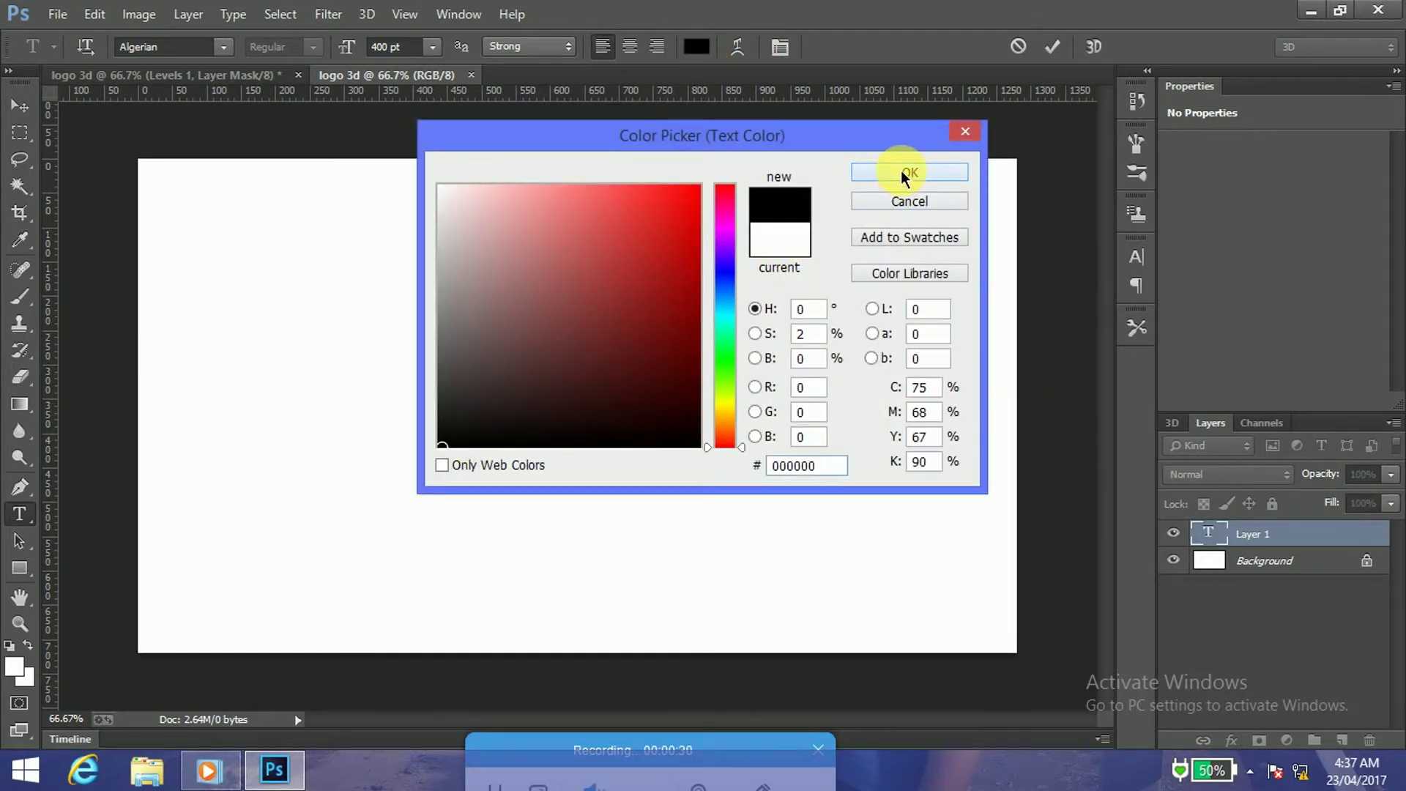
click(905, 172)
text(P)
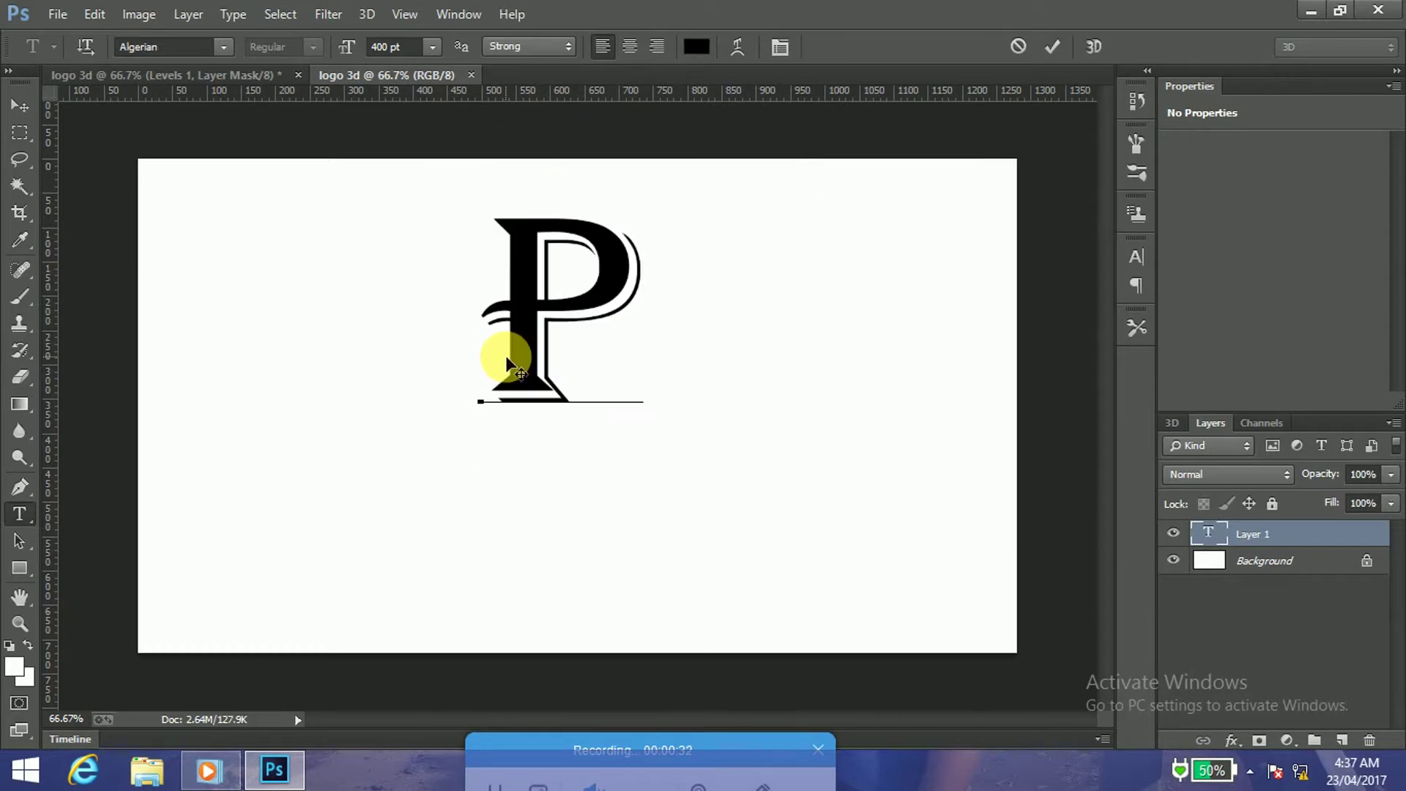
text(T)
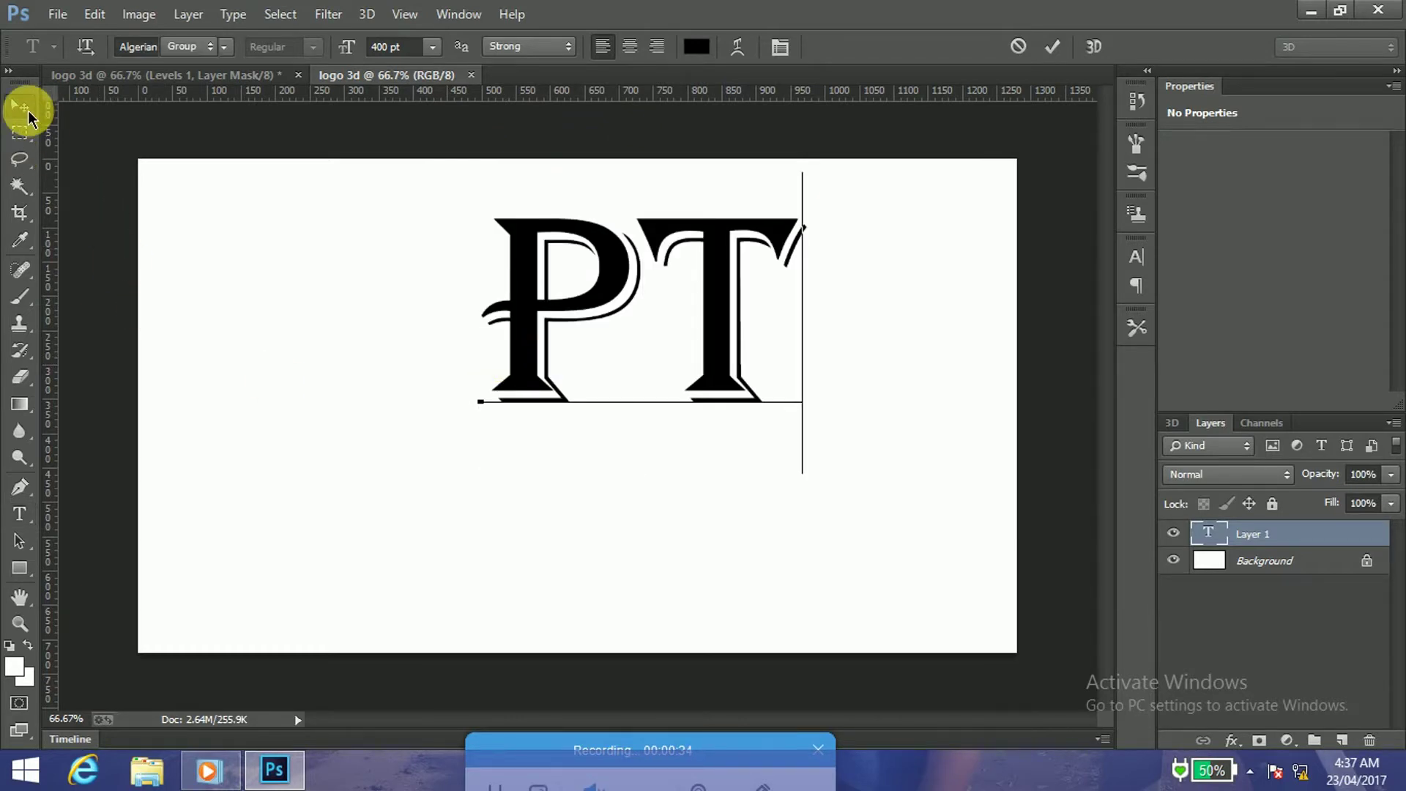
click(19, 106)
drag(596, 297, 542, 388)
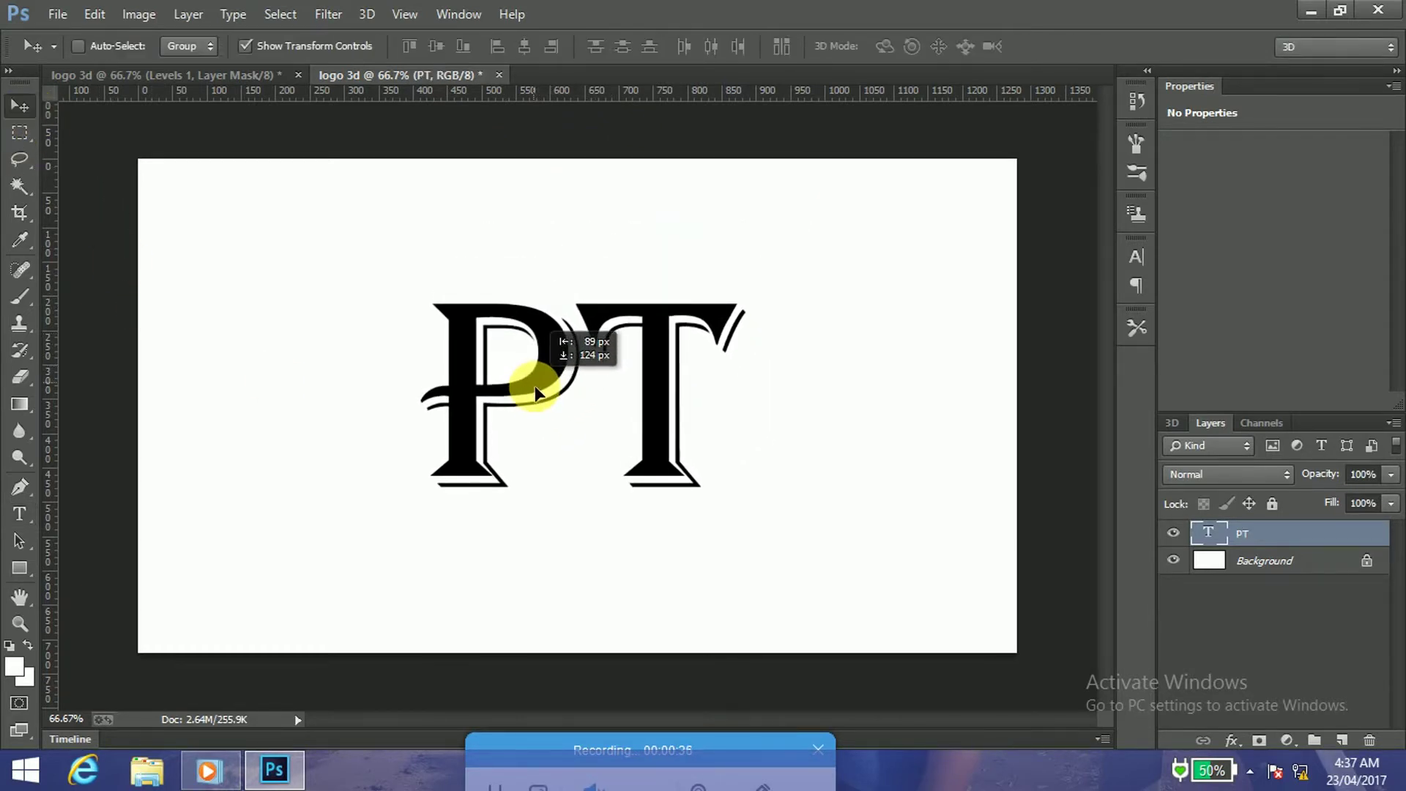
Step: Nudge the PT text into the exact centre of the canvas
drag(542, 388, 548, 388)
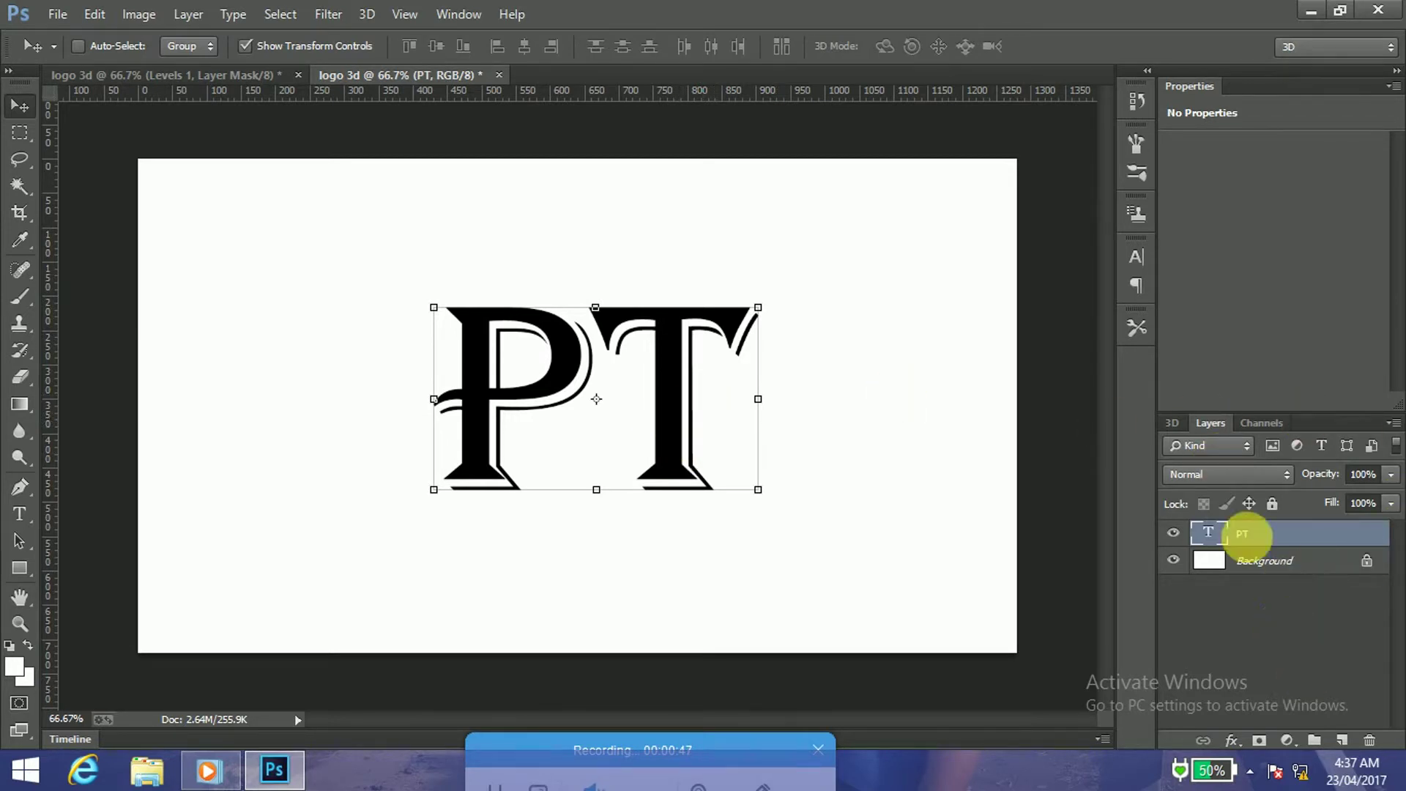
right_click(1249, 542)
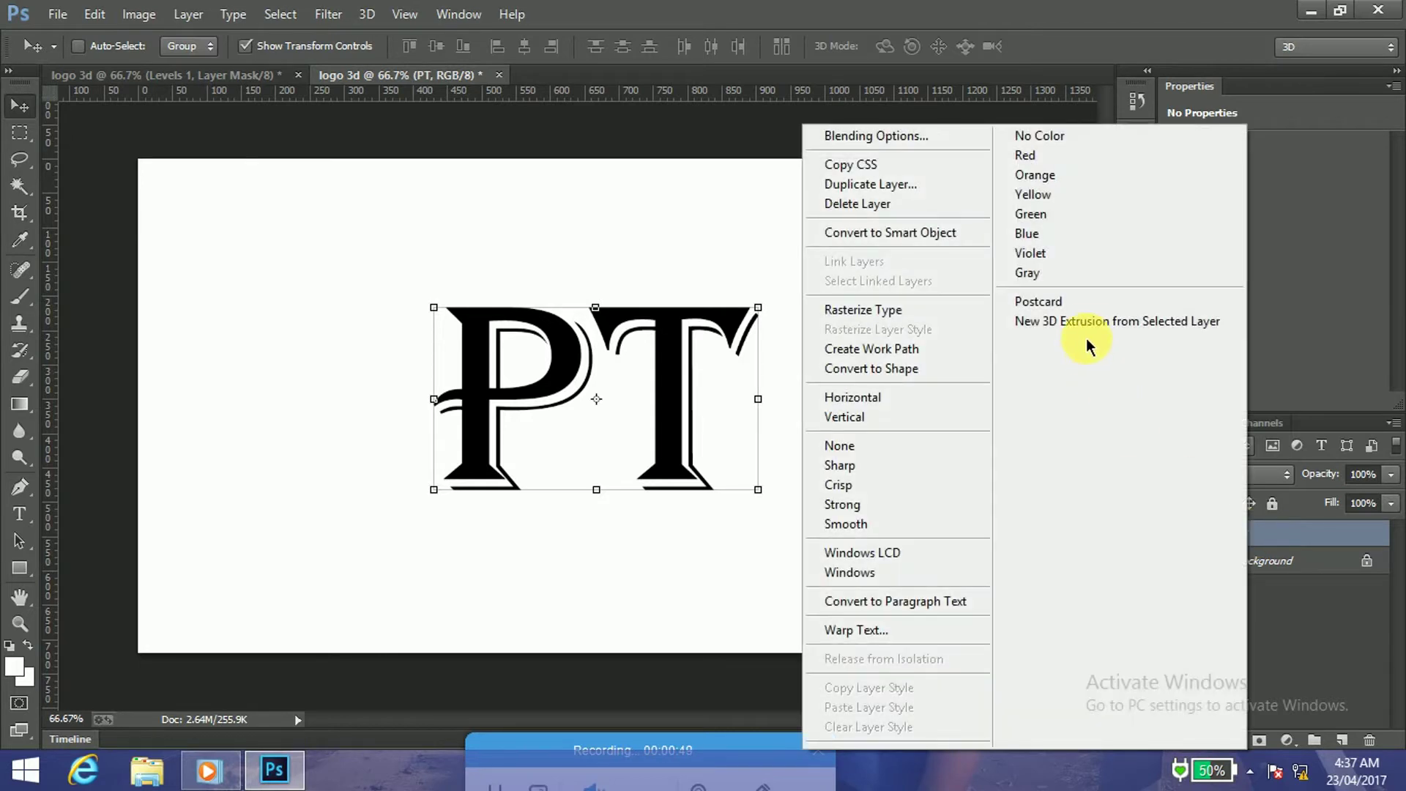
Step: Convert the PT text layer into a 3D object with New 3D Extrusion from Selected Layer
click(1084, 324)
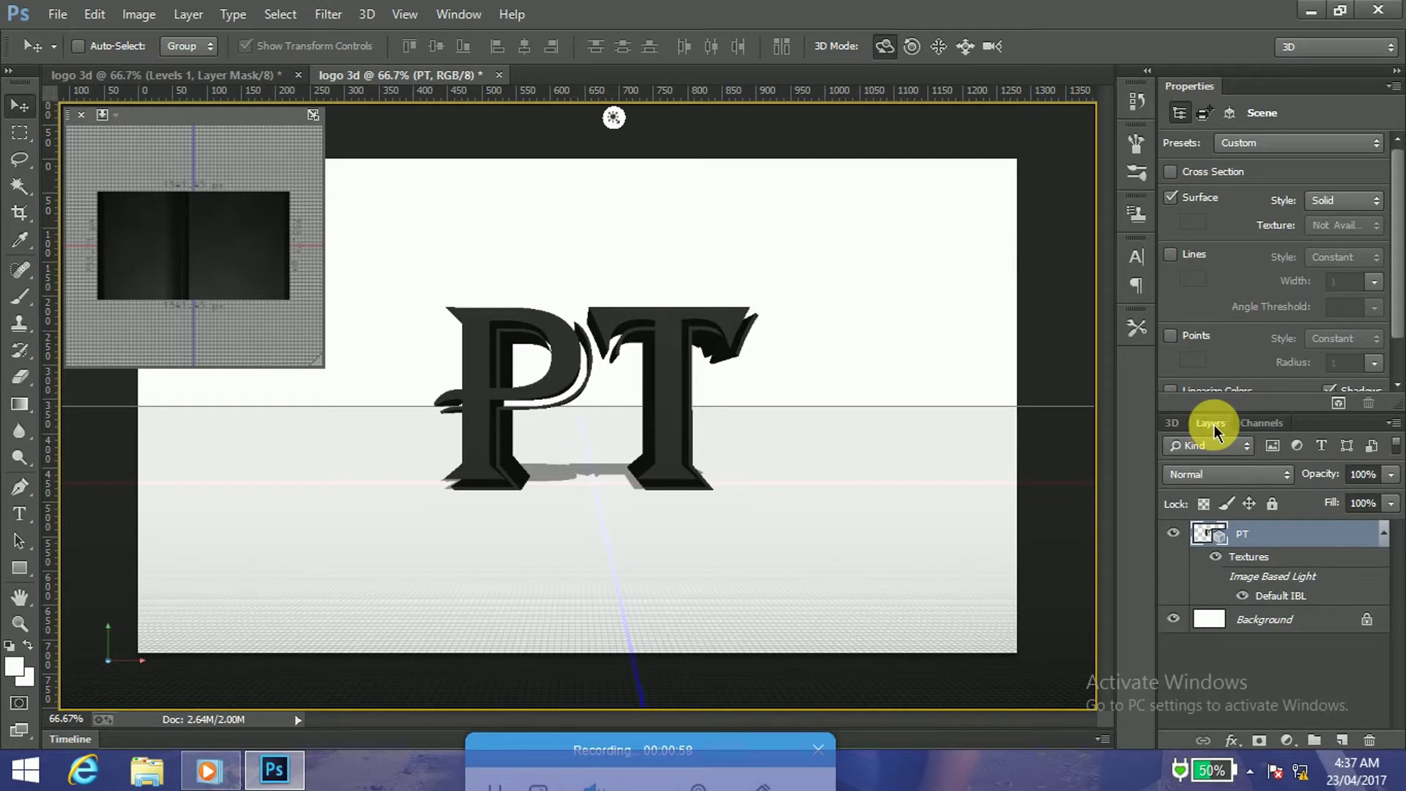
Step: Turn the Background into a 3D postcard and select its mesh to edit its material
right_click(1268, 625)
click(1250, 605)
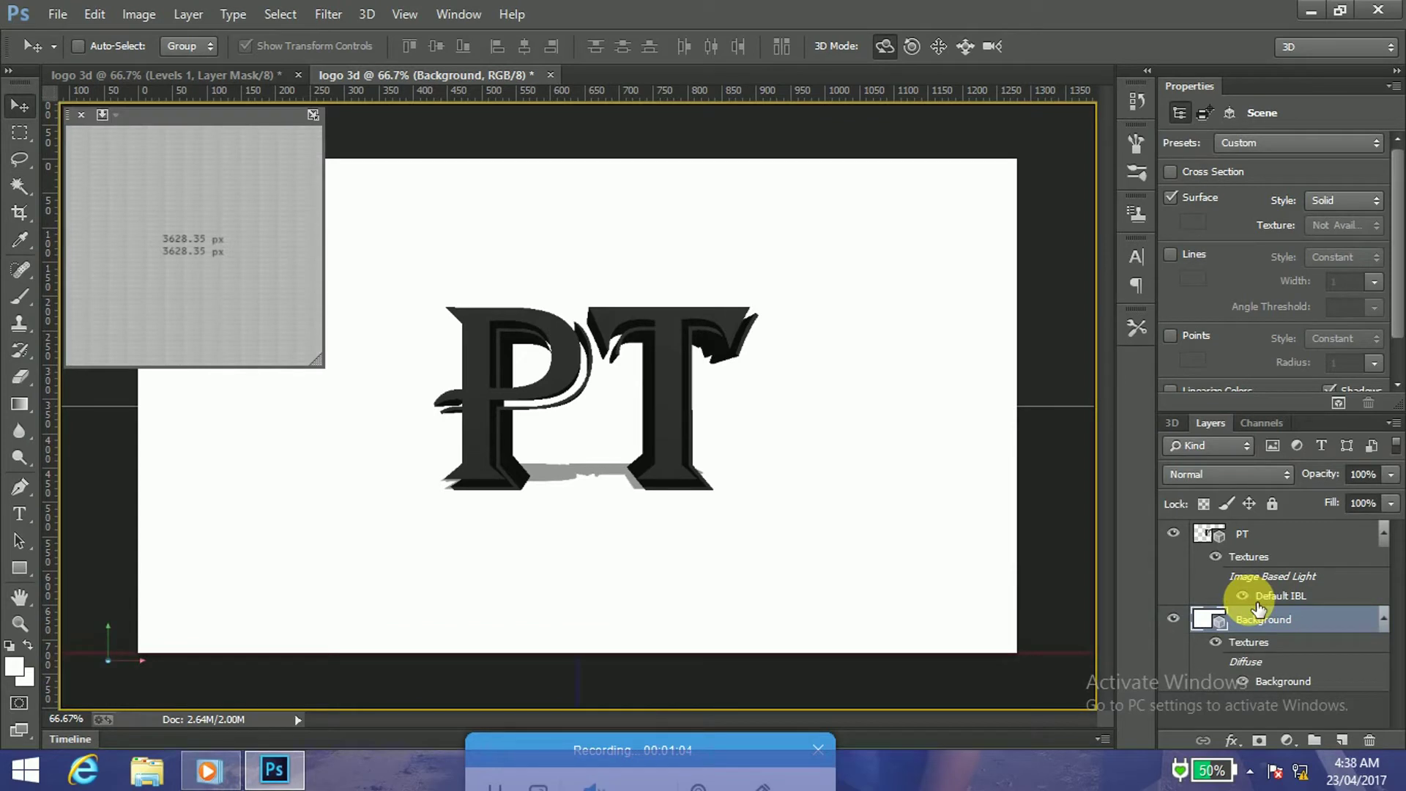
click(1172, 424)
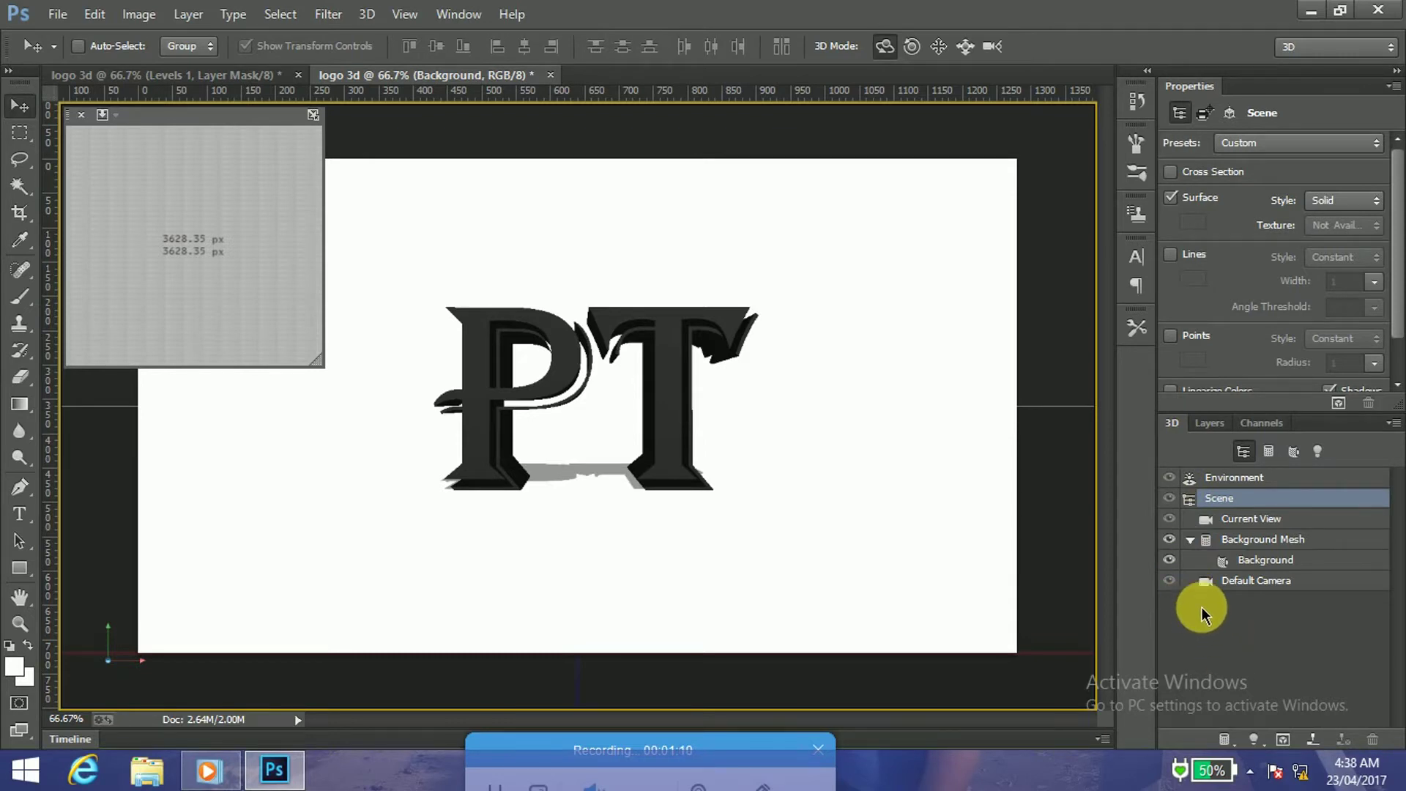
click(1253, 563)
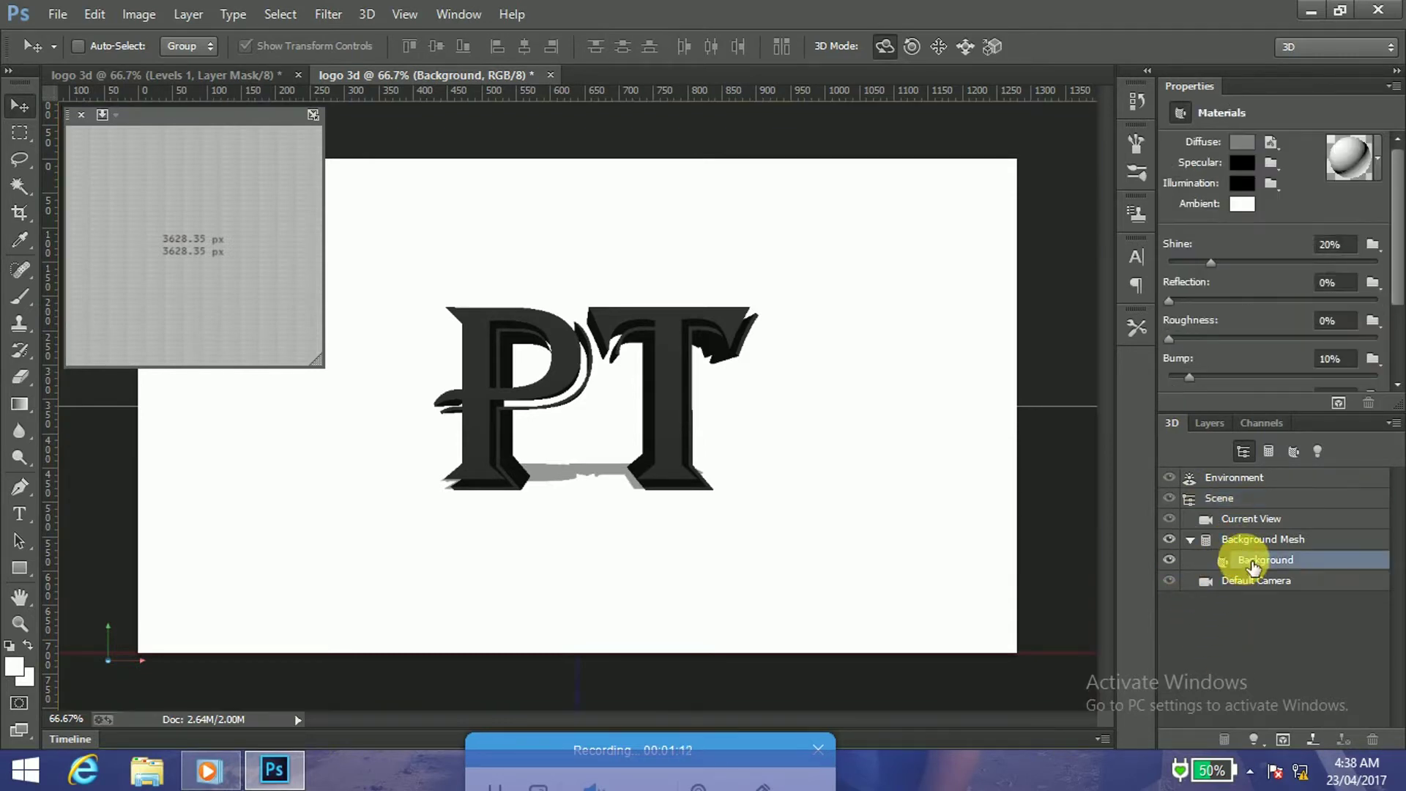
click(1378, 162)
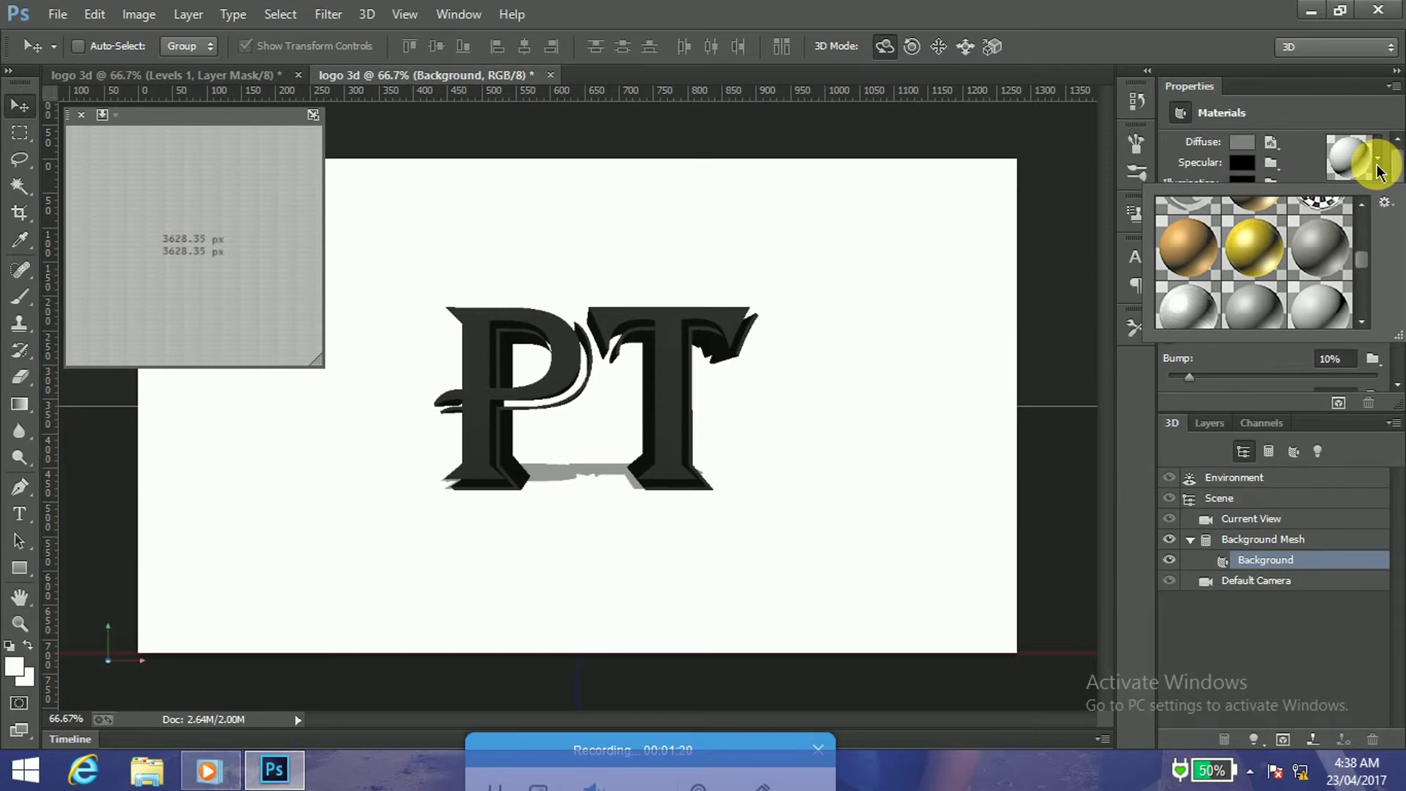
click(1256, 155)
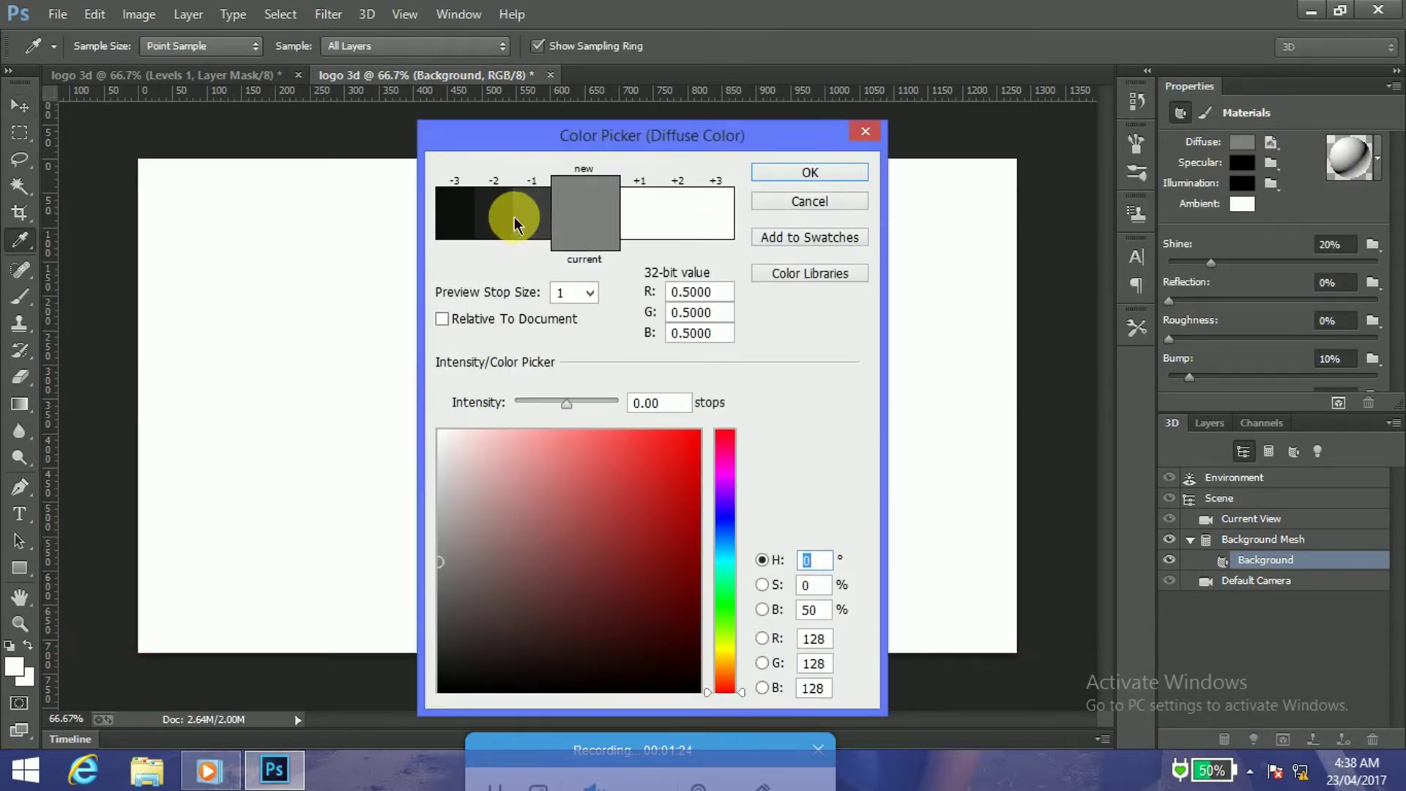
Step: Darken the Background mesh's diffuse colour by one stop (intensity -1.00)
click(540, 210)
click(810, 174)
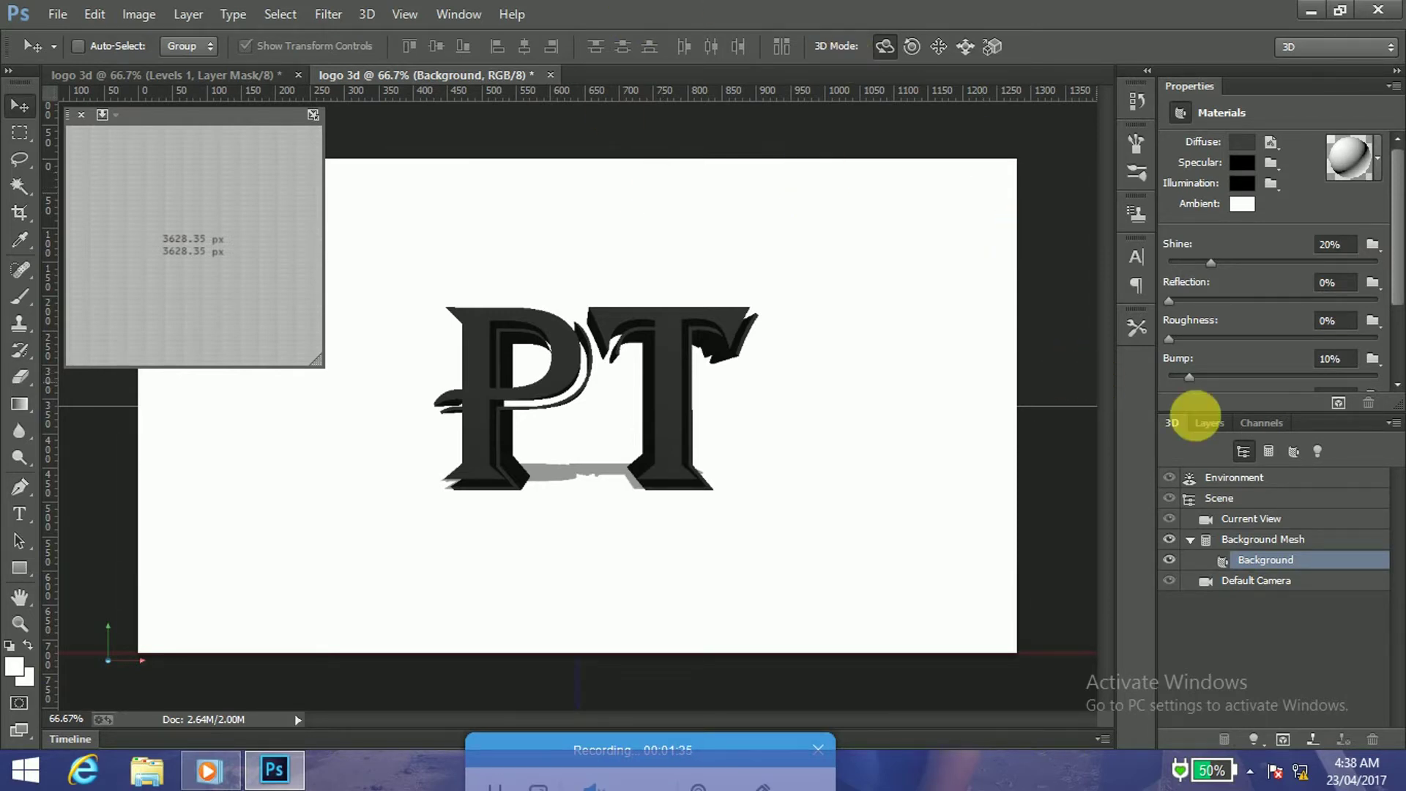
click(1210, 423)
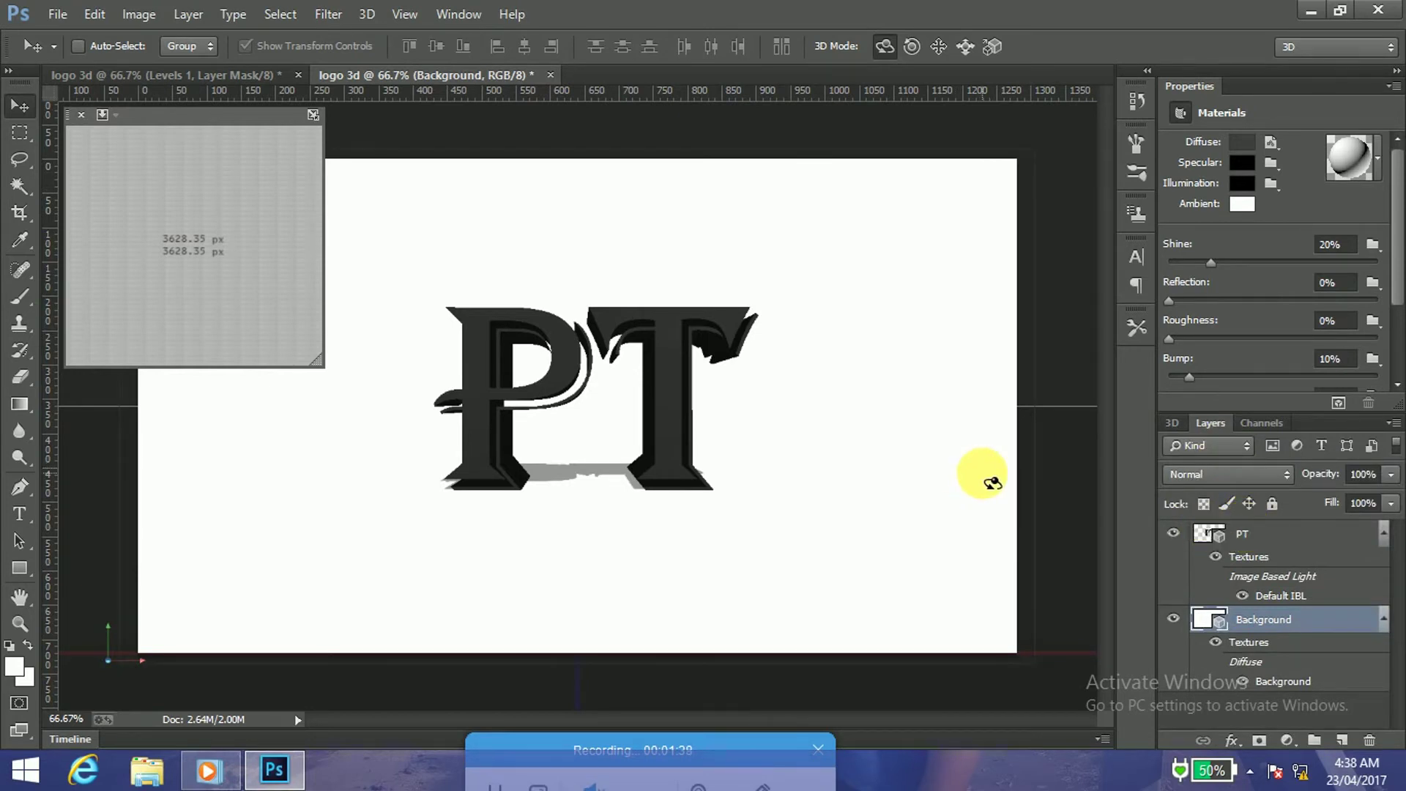
Step: Apply the Plastic Textured (Blue) preset to the PT Front Inflation Material
click(1247, 536)
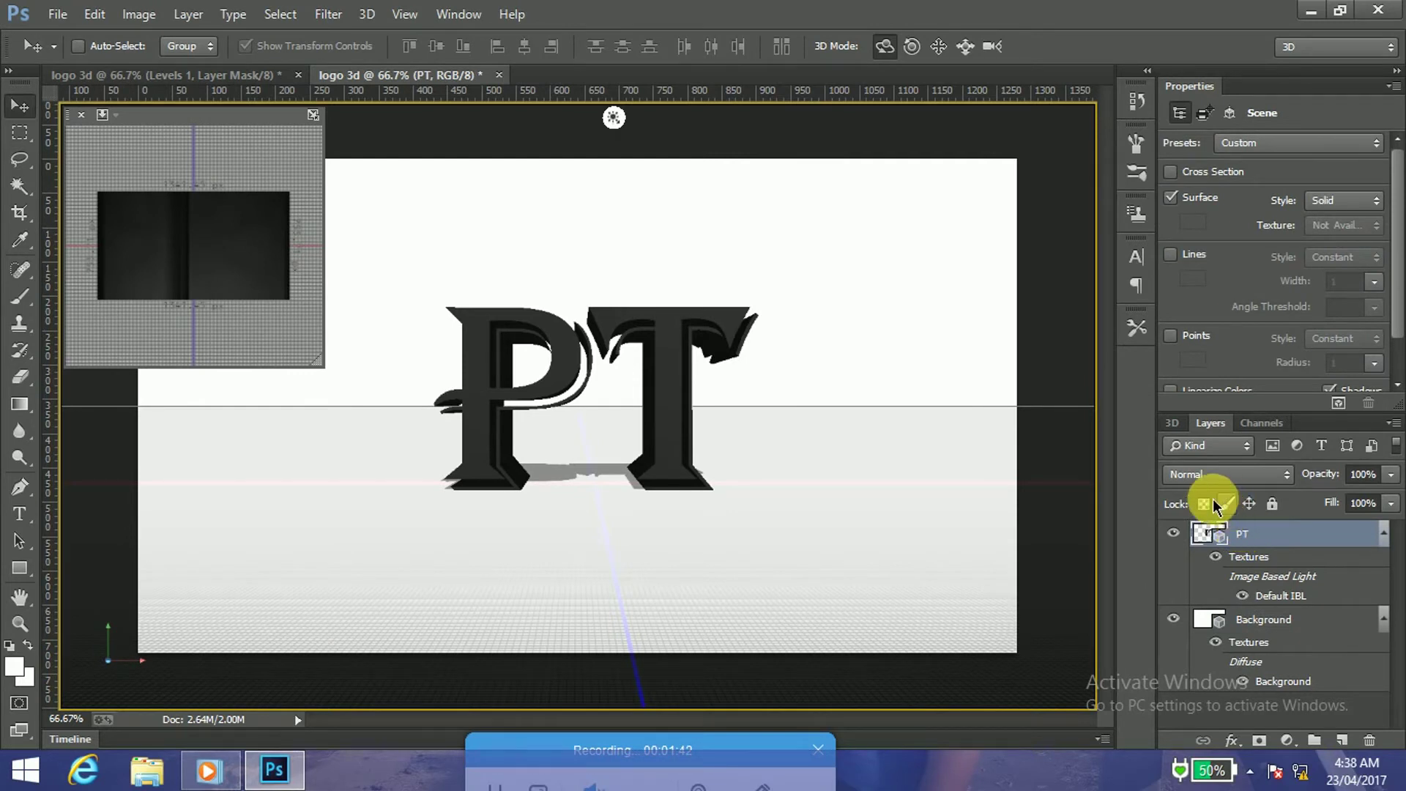
click(1171, 423)
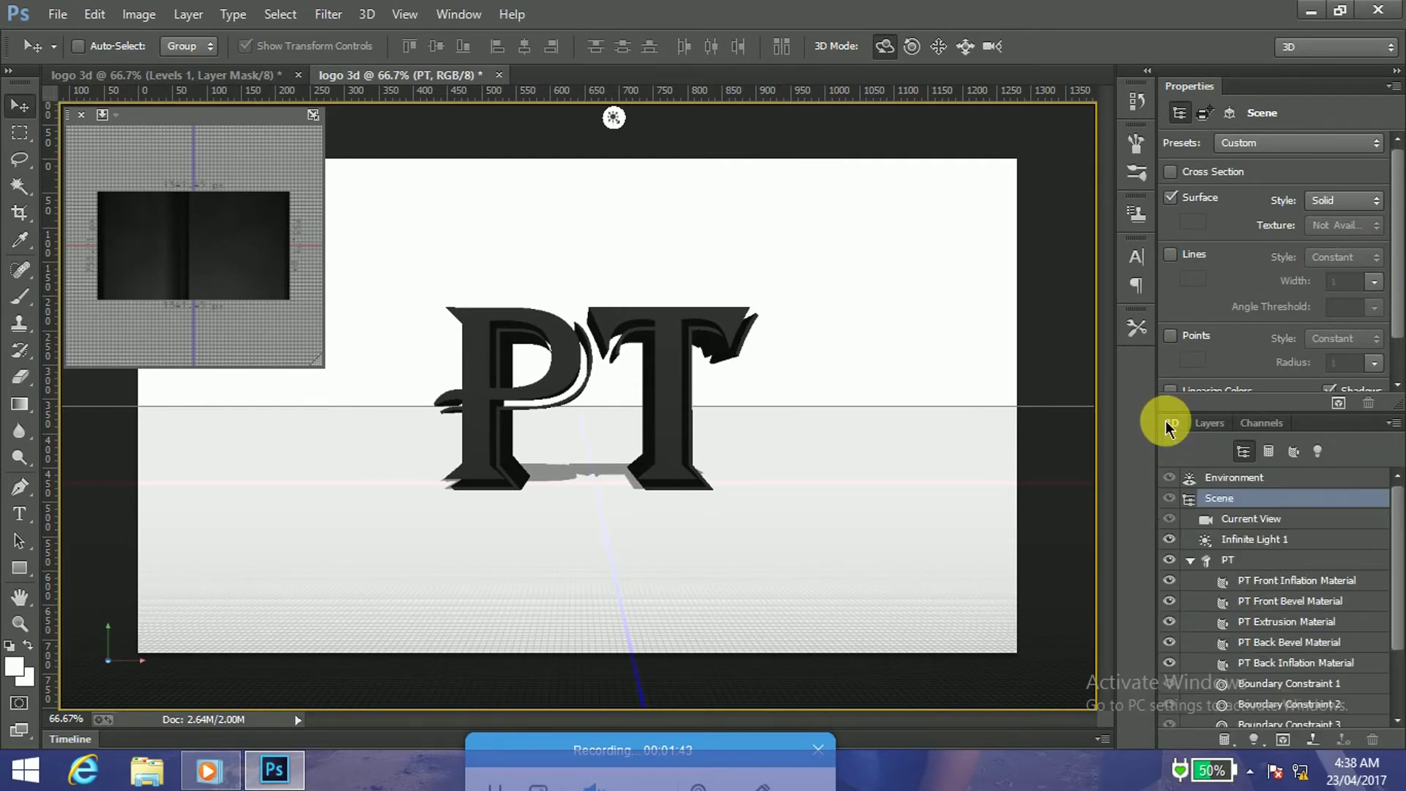
click(1329, 582)
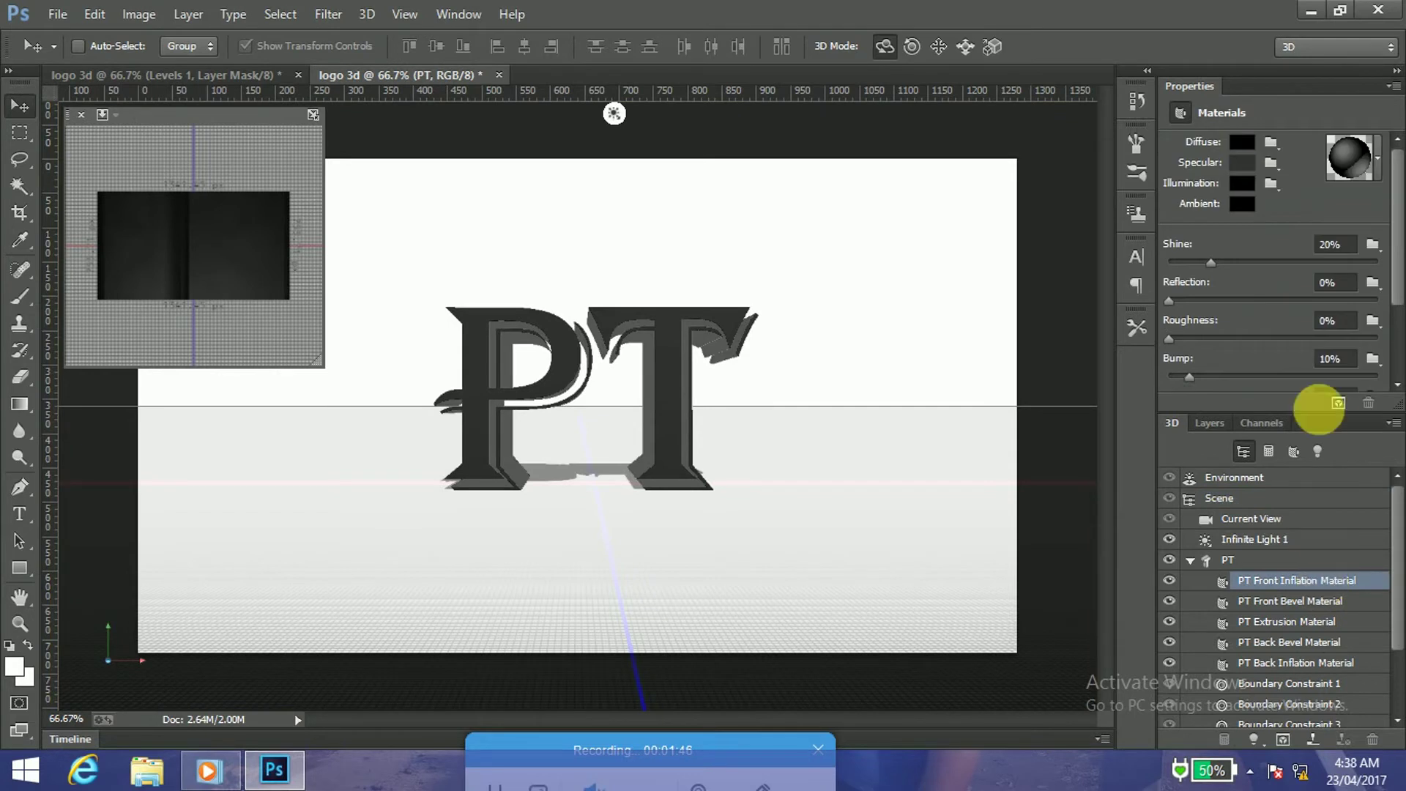
click(1382, 168)
scroll(1364, 282, down, 1)
scroll(1365, 286, down, 1)
scroll(1365, 285, down, 1)
click(1337, 240)
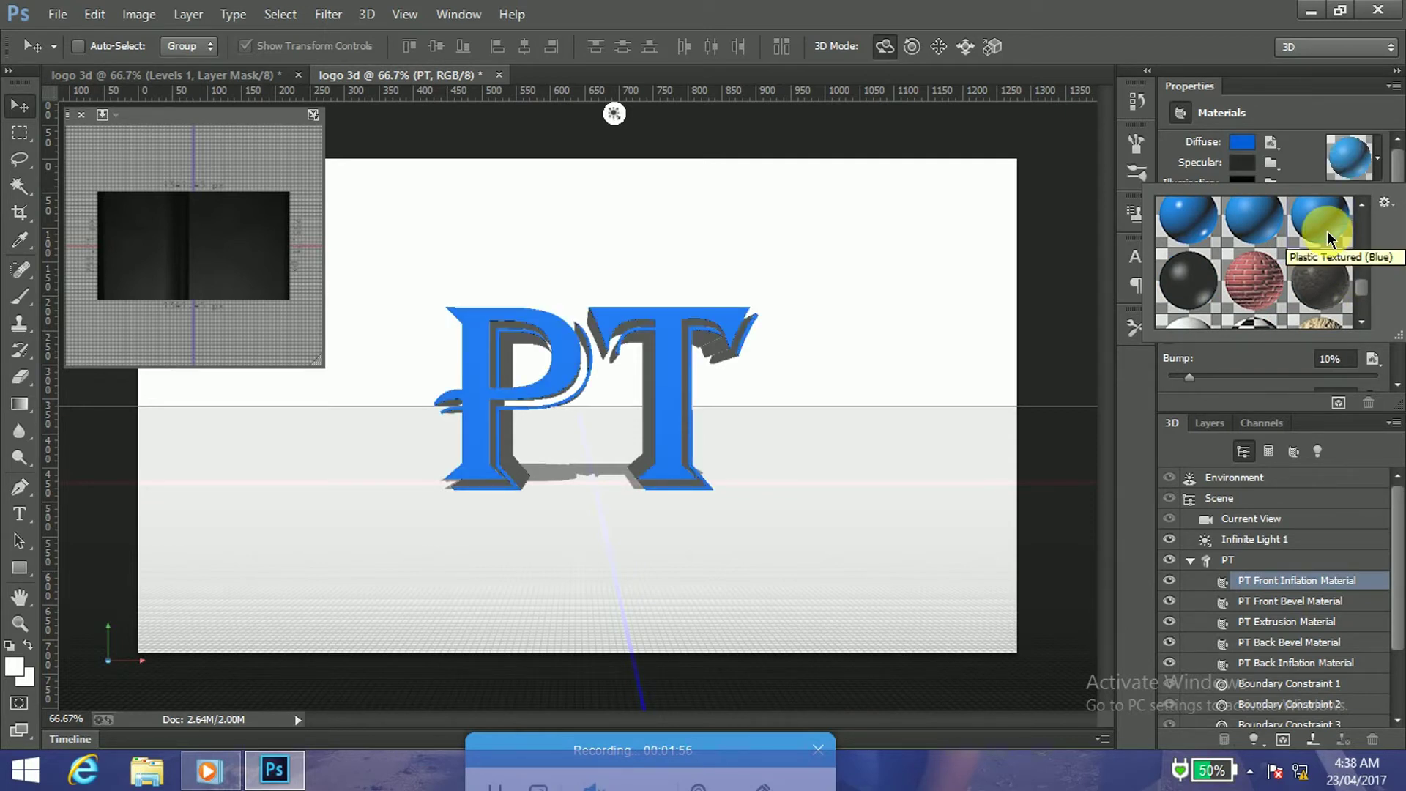
click(1327, 627)
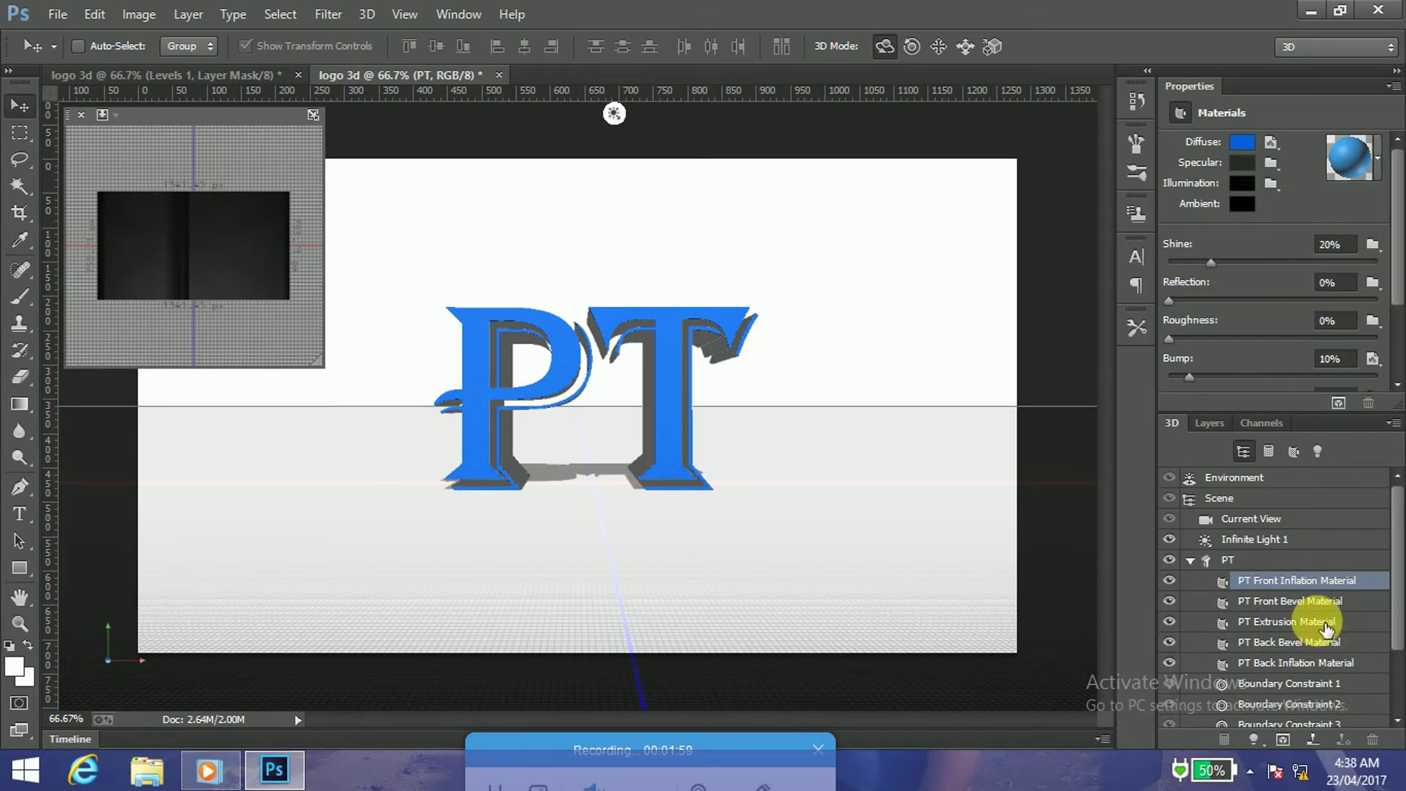
Step: Give the PT Extrusion Material the Metal Gold preset
click(1378, 157)
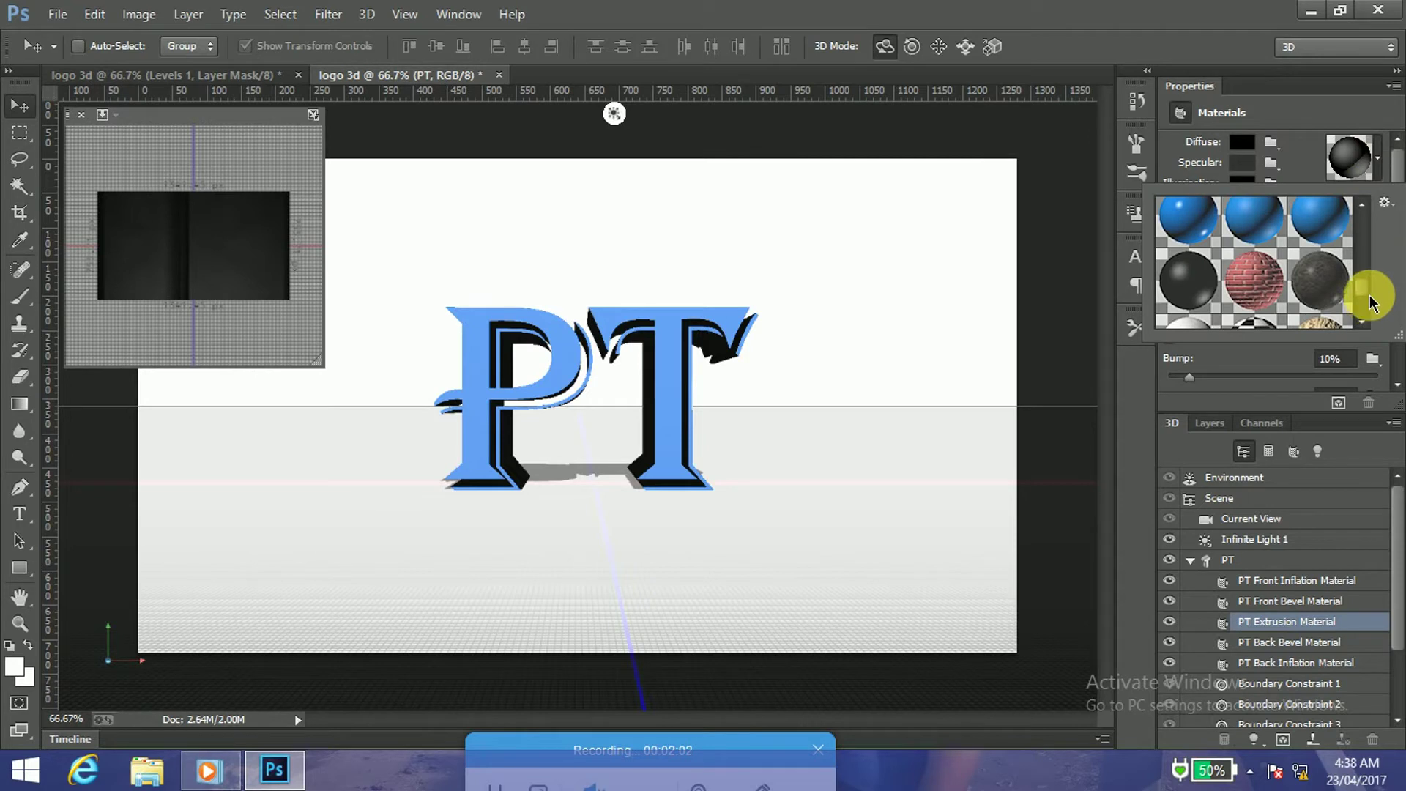
drag(1370, 300, 1374, 273)
click(1279, 296)
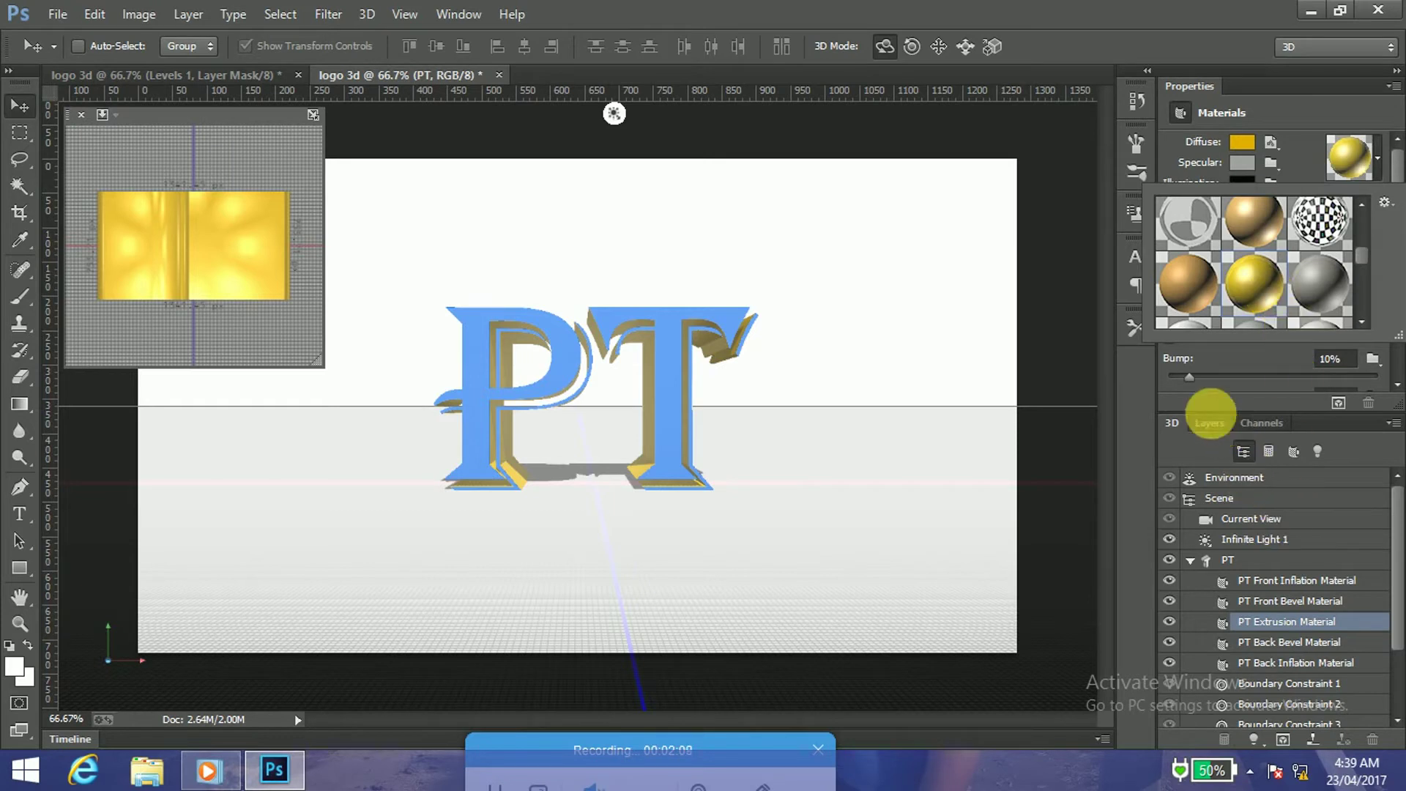
click(1210, 423)
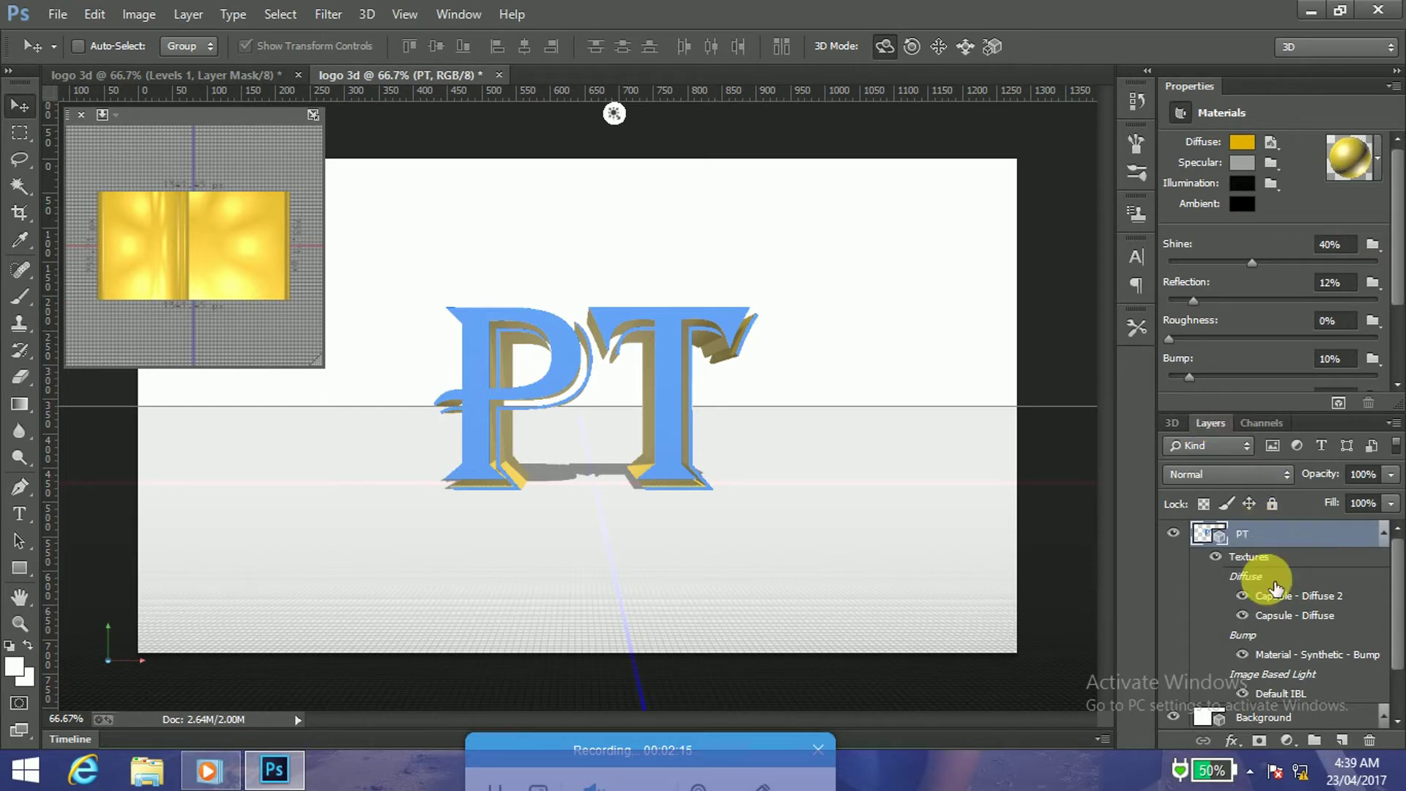
click(1275, 720)
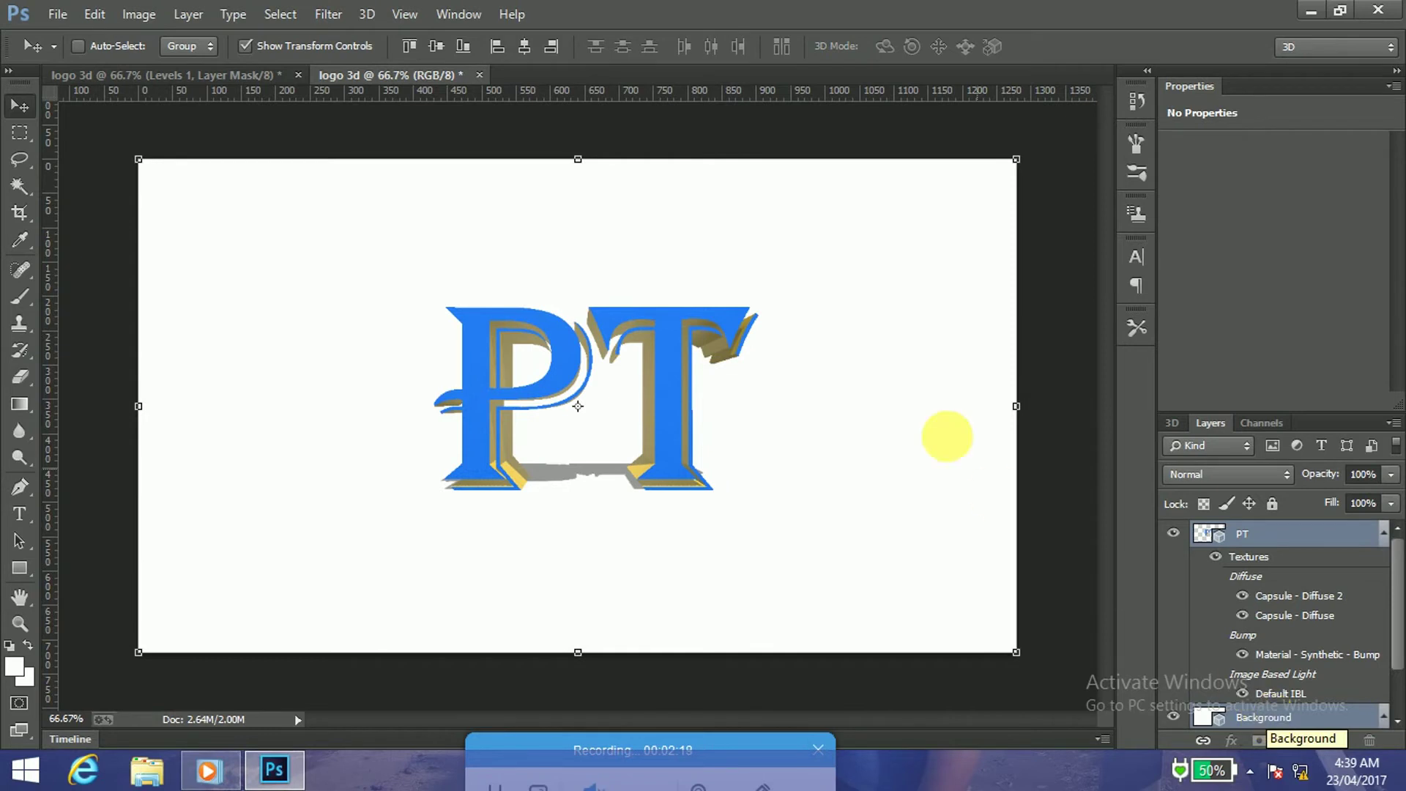
Step: Merge the PT 3D layer into the Background scene with Merge 3D Layers and render it
click(366, 14)
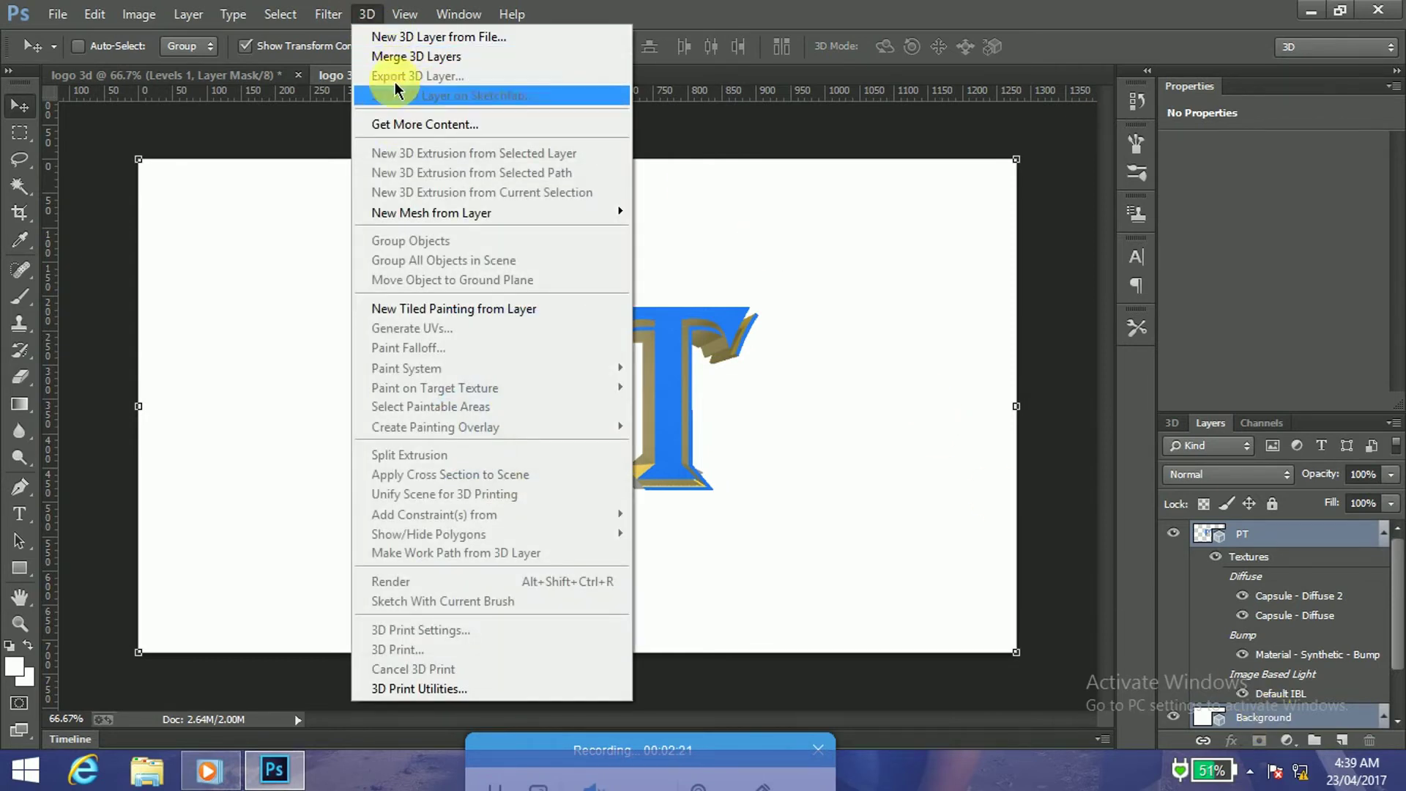
click(399, 56)
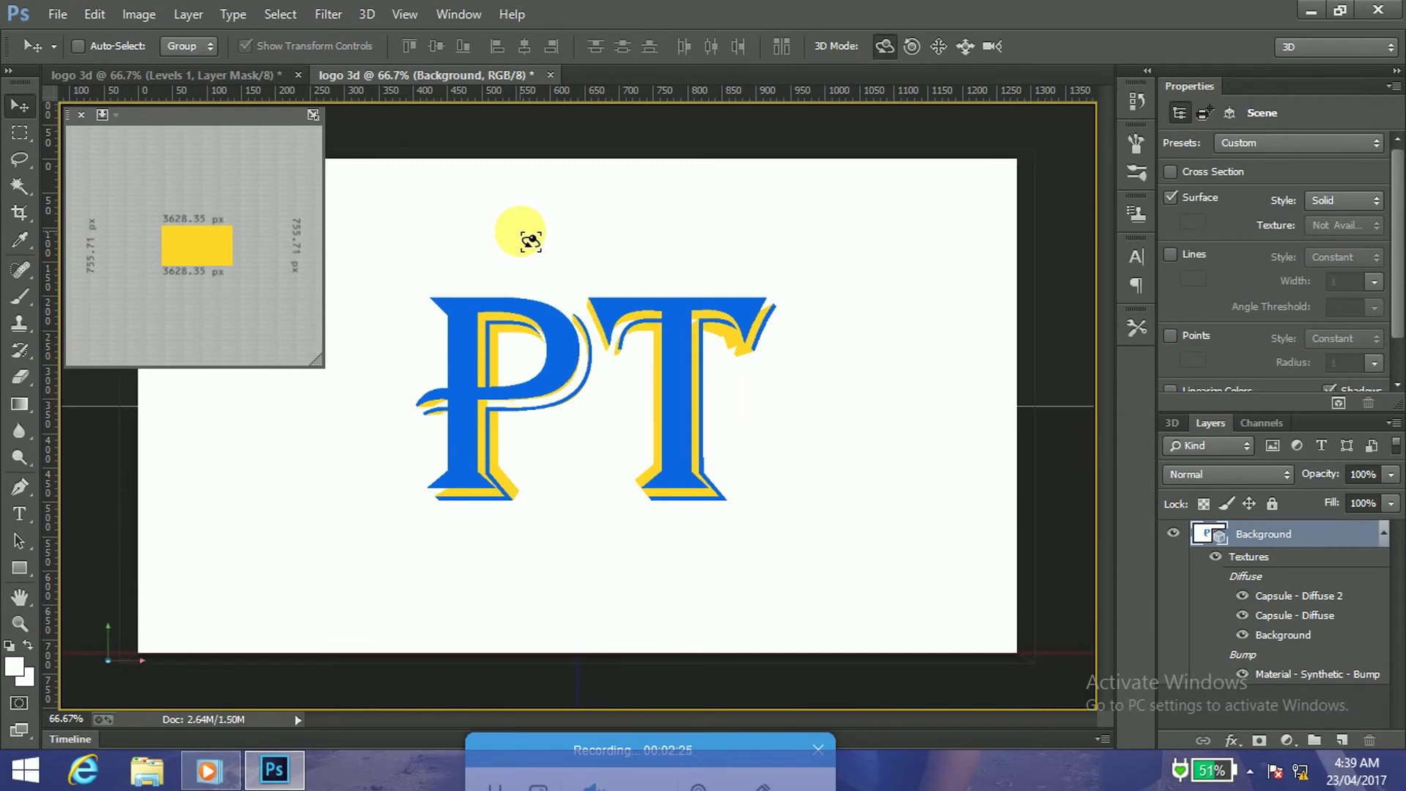
click(367, 16)
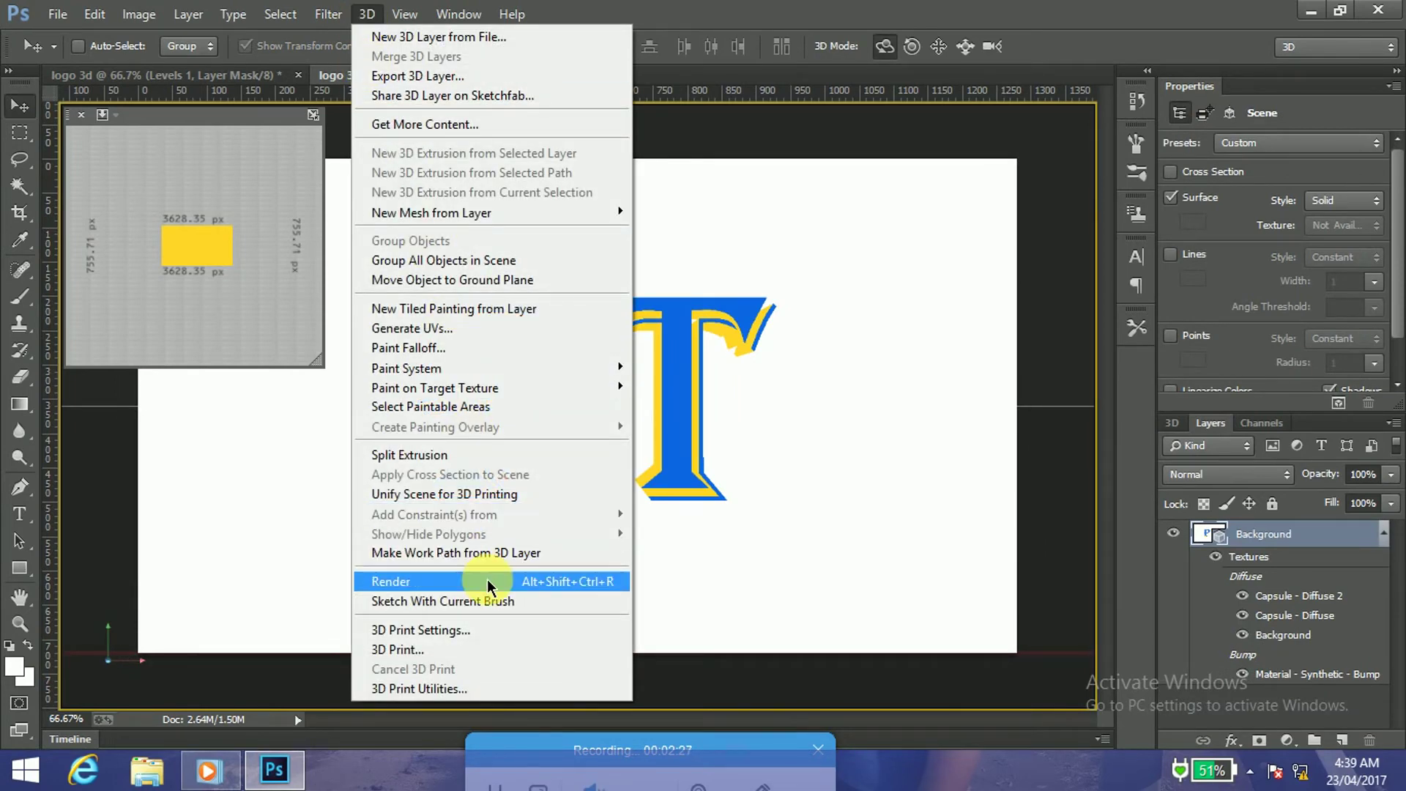
click(488, 584)
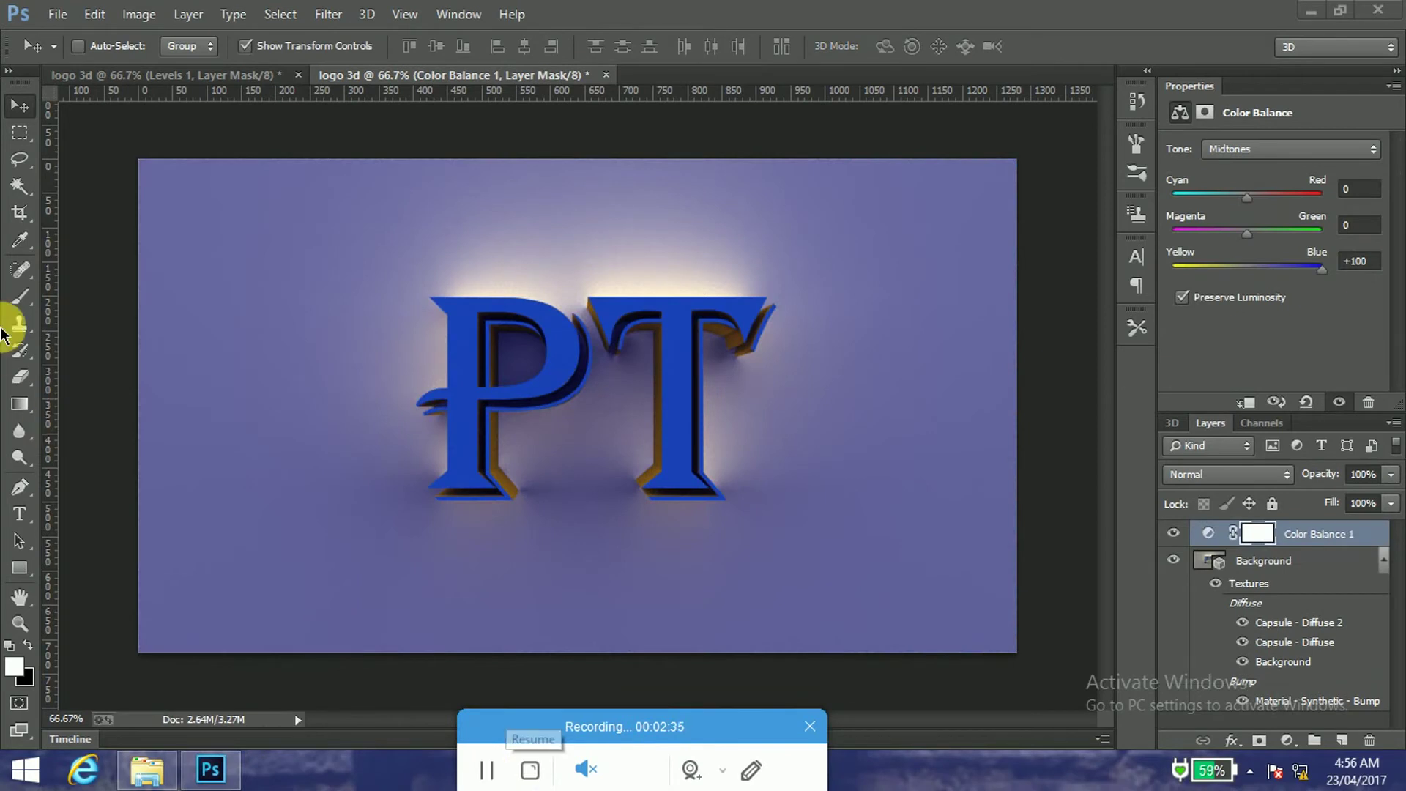
drag(18, 186, 87, 212)
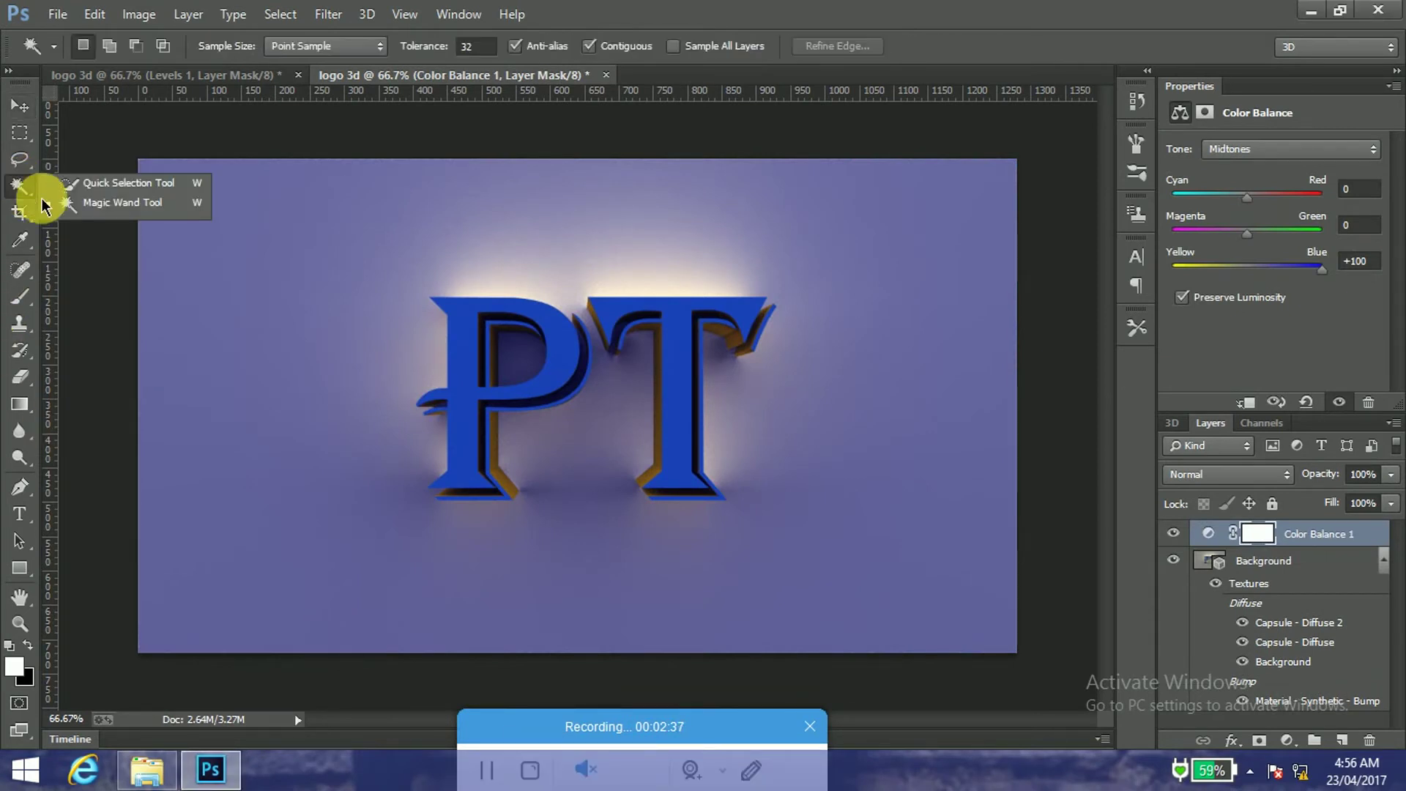
click(458, 412)
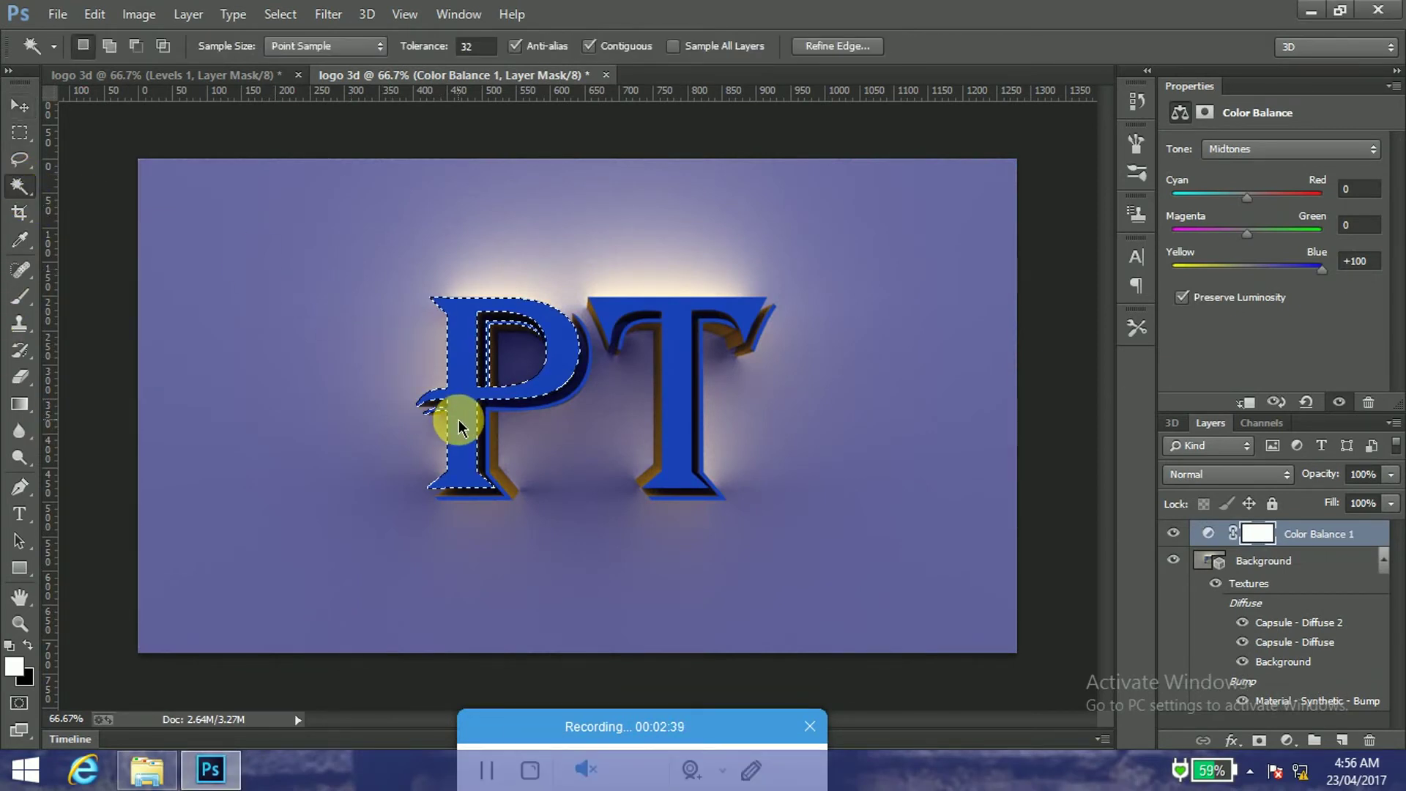
shift+click(681, 408)
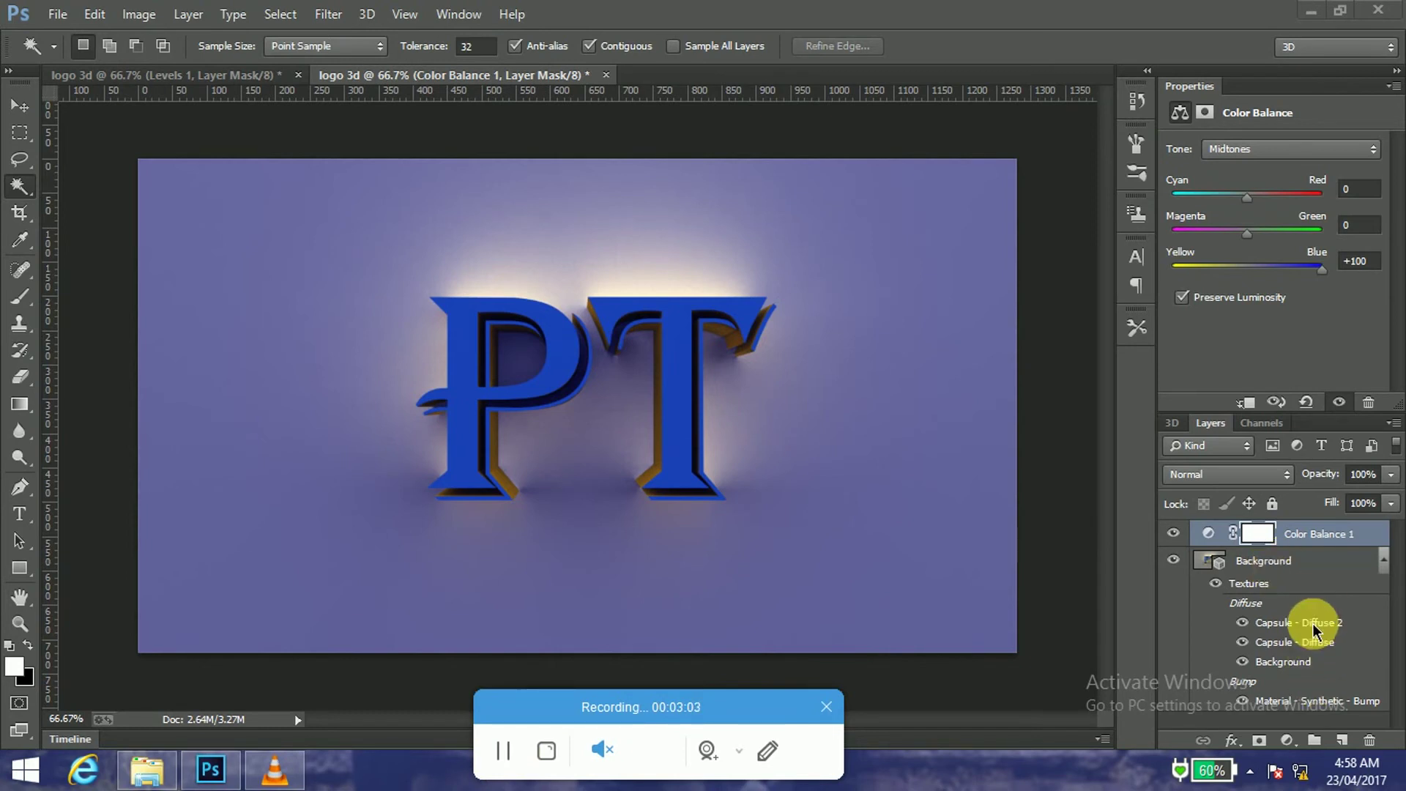
right_click(1281, 569)
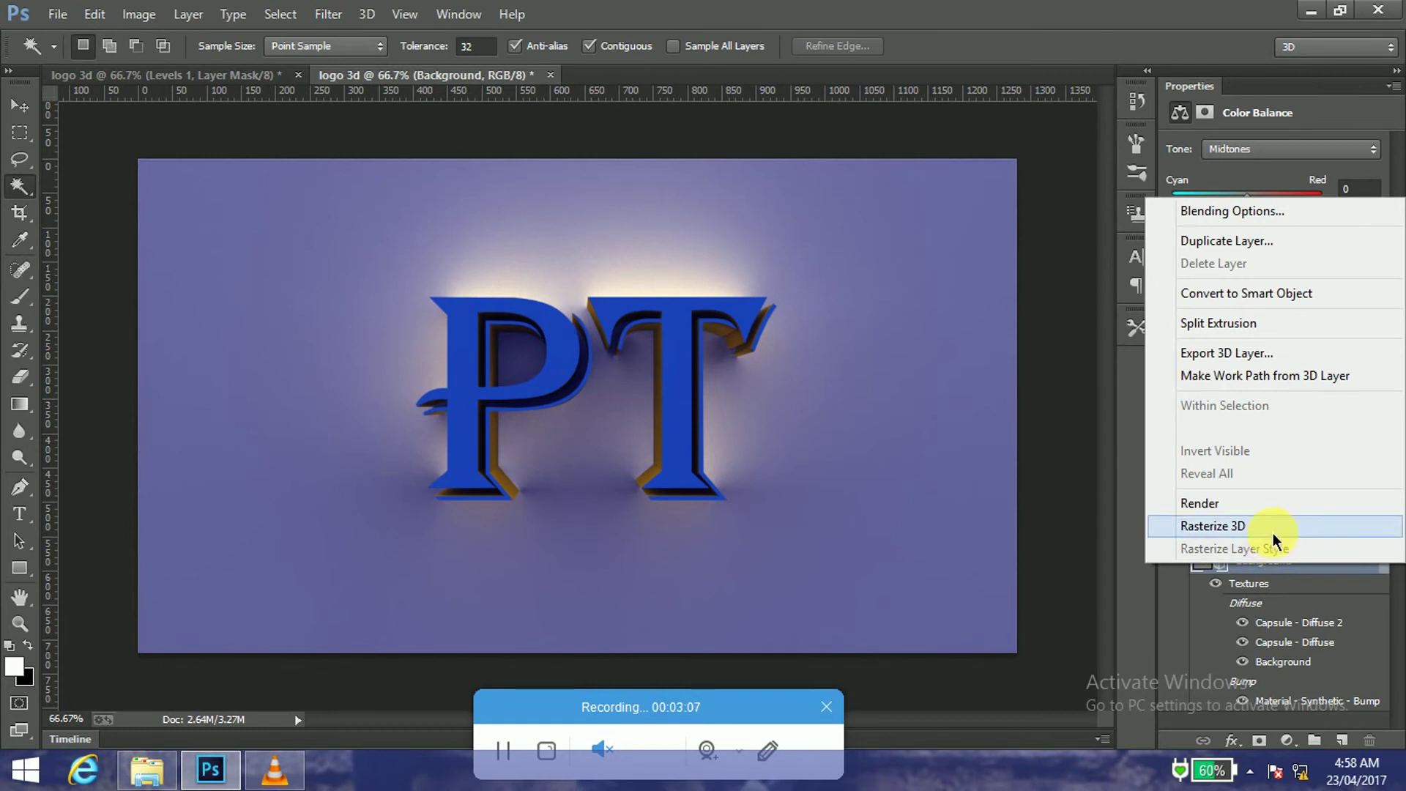
Step: Rasterize the 3D Background layer and switch to the Magic Wand tool
click(1273, 529)
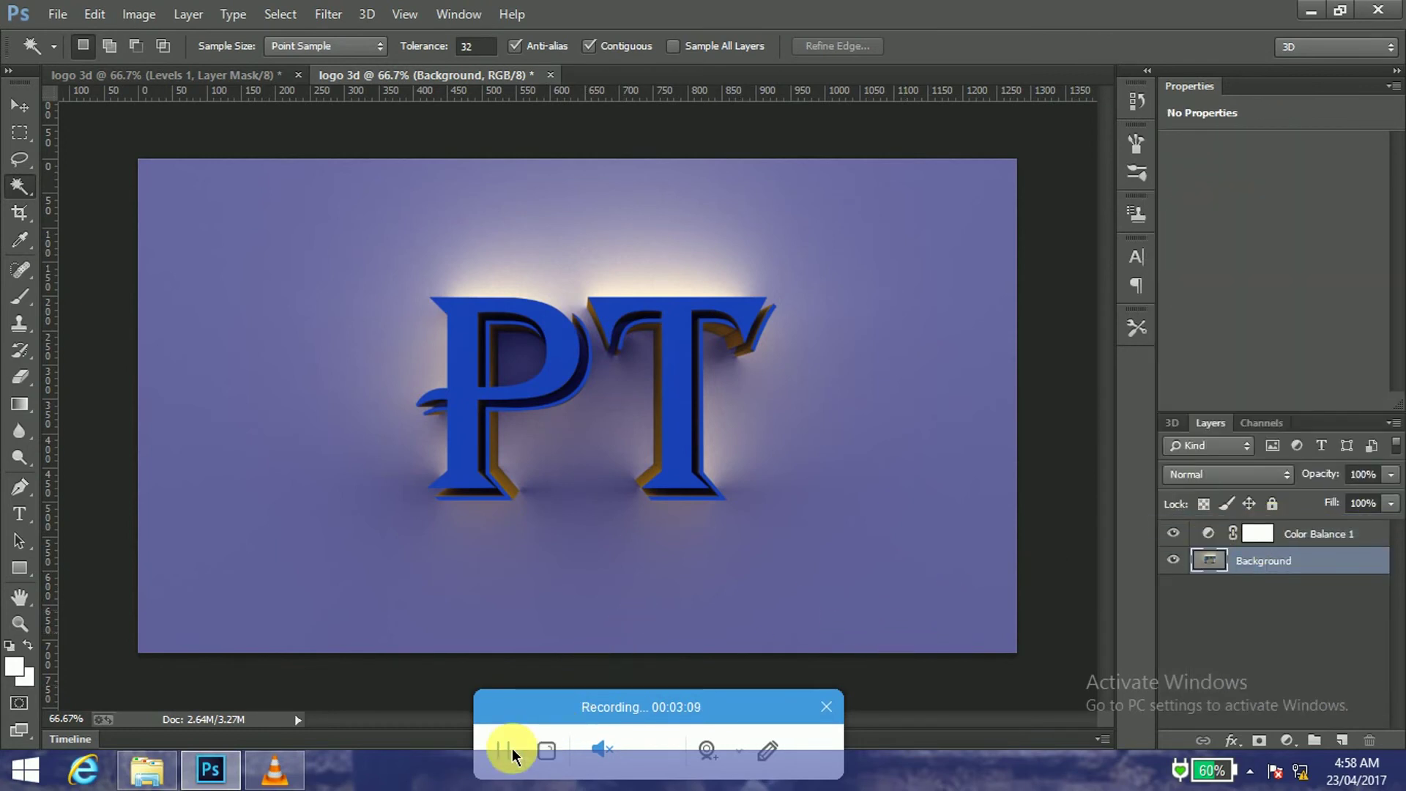
right_click(33, 198)
click(81, 201)
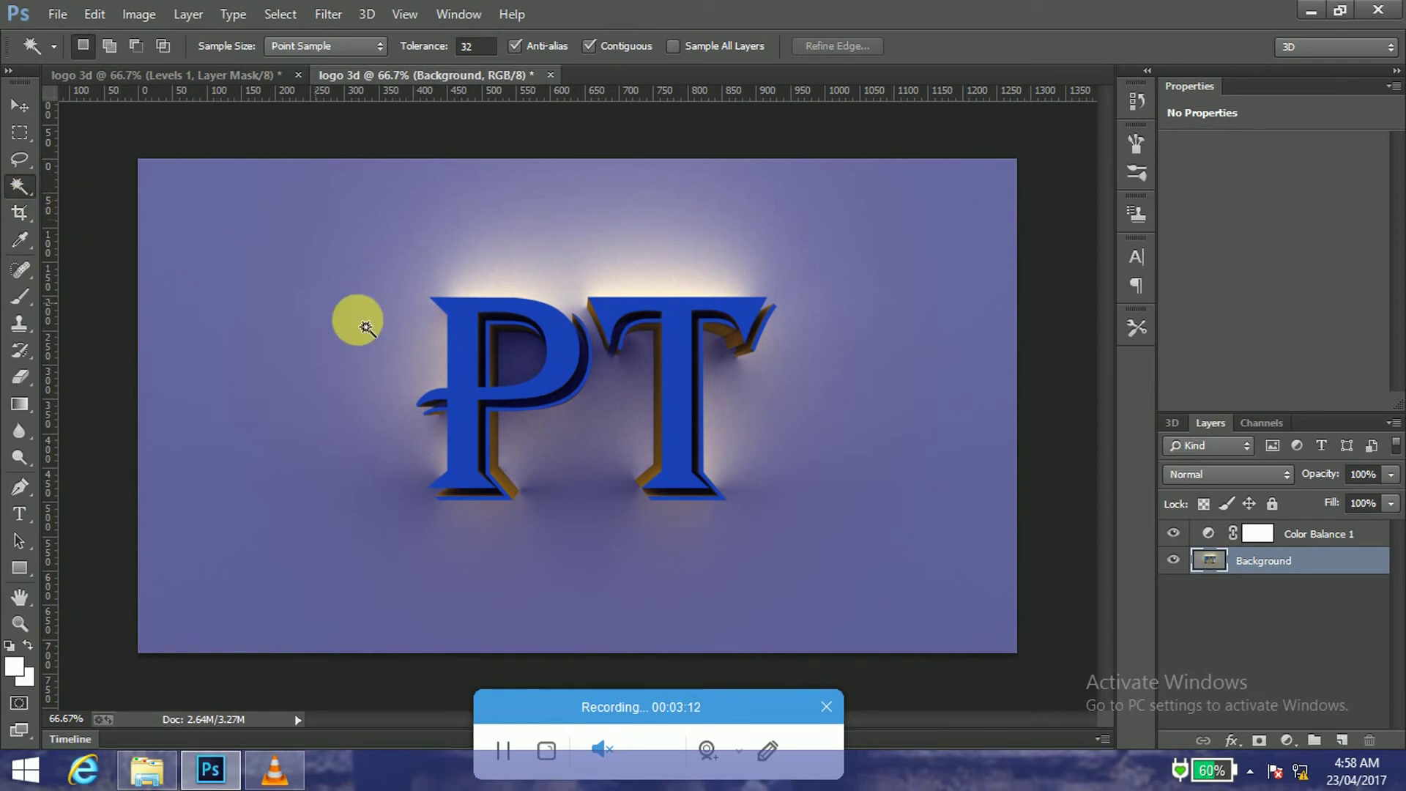
Step: Magic Wand-select the P and T letter faces and add an empty Layer 1 above Background
click(465, 407)
shift+click(693, 410)
shift+click(701, 400)
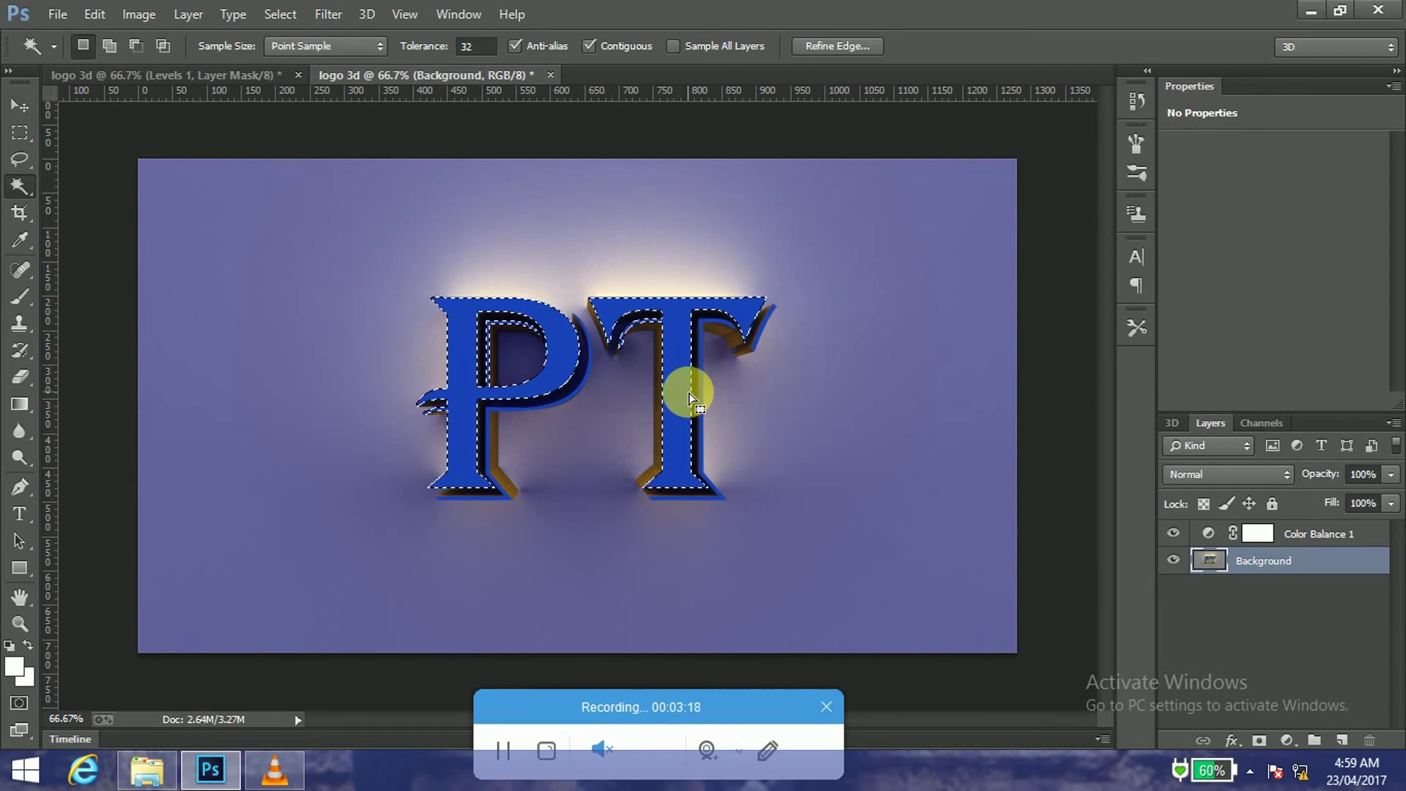
click(1342, 741)
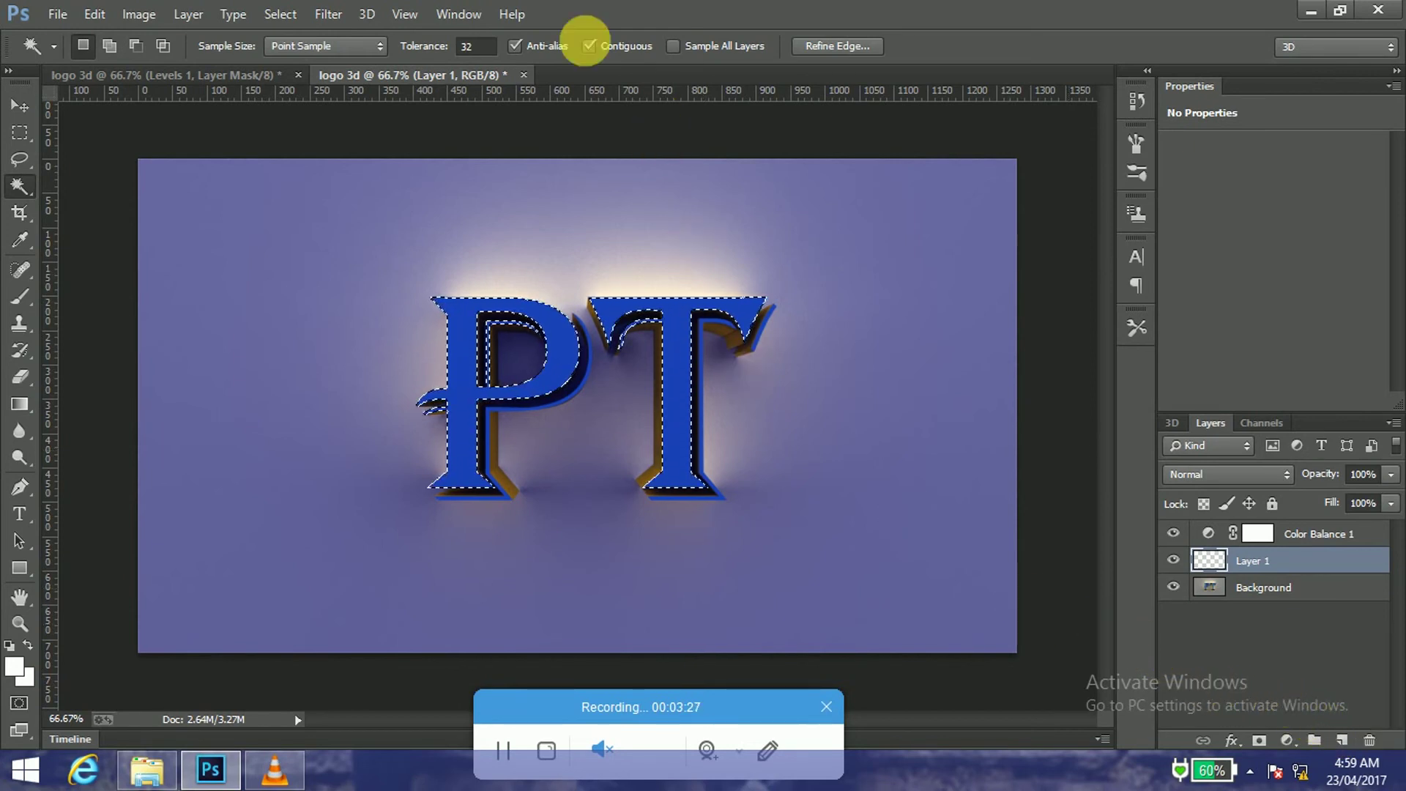
click(281, 14)
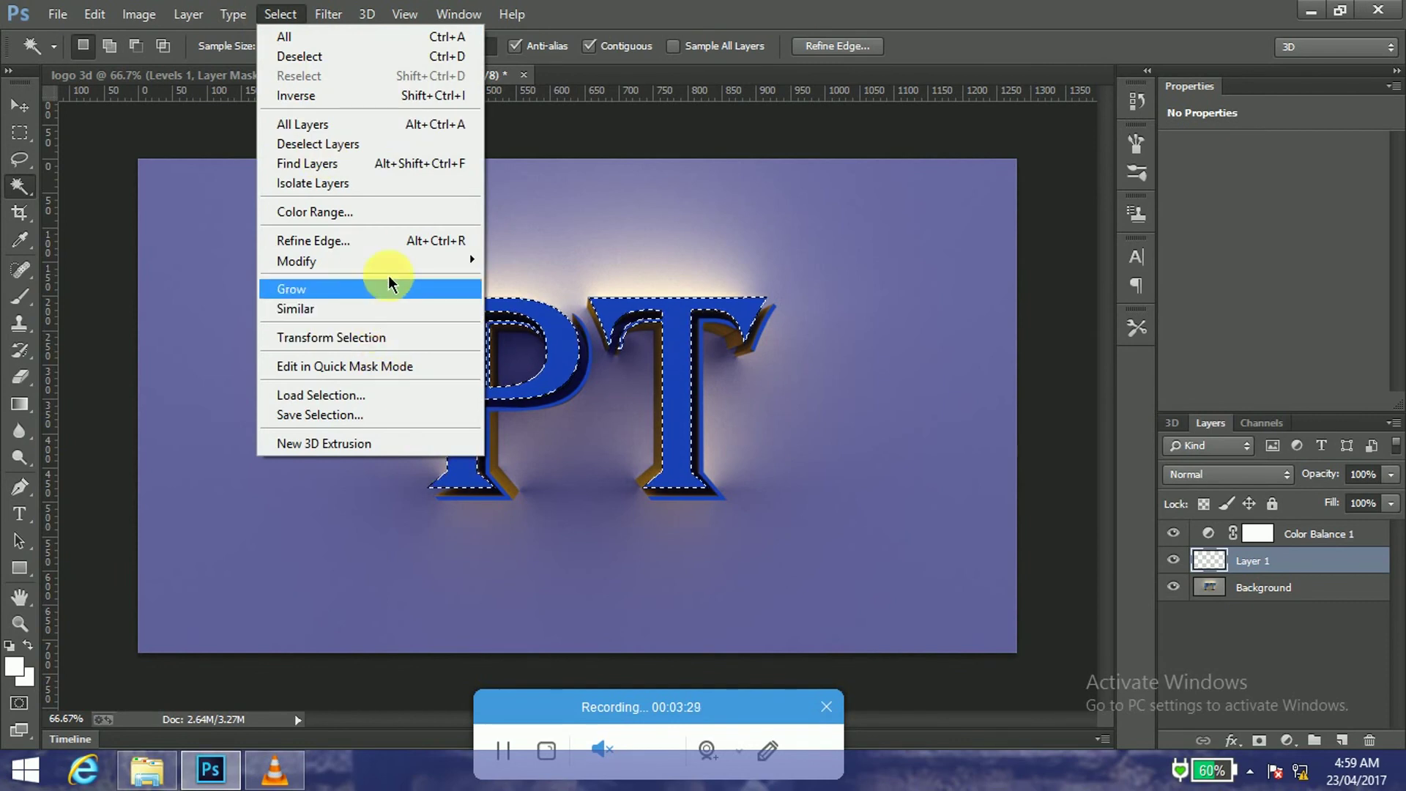
Step: Contract the PT letter selection by 3 pixels, then invert it
mouse_move(296, 261)
click(530, 318)
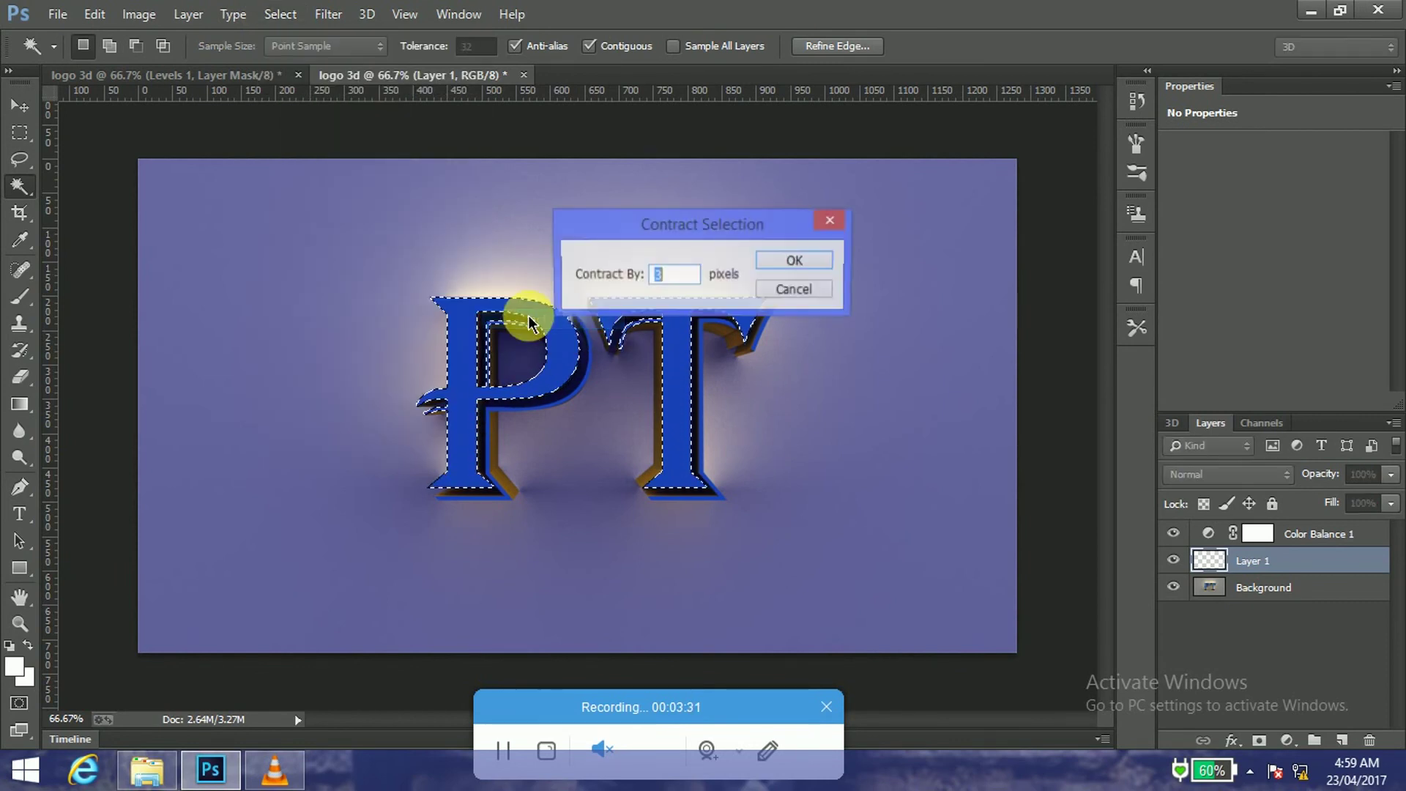
click(684, 279)
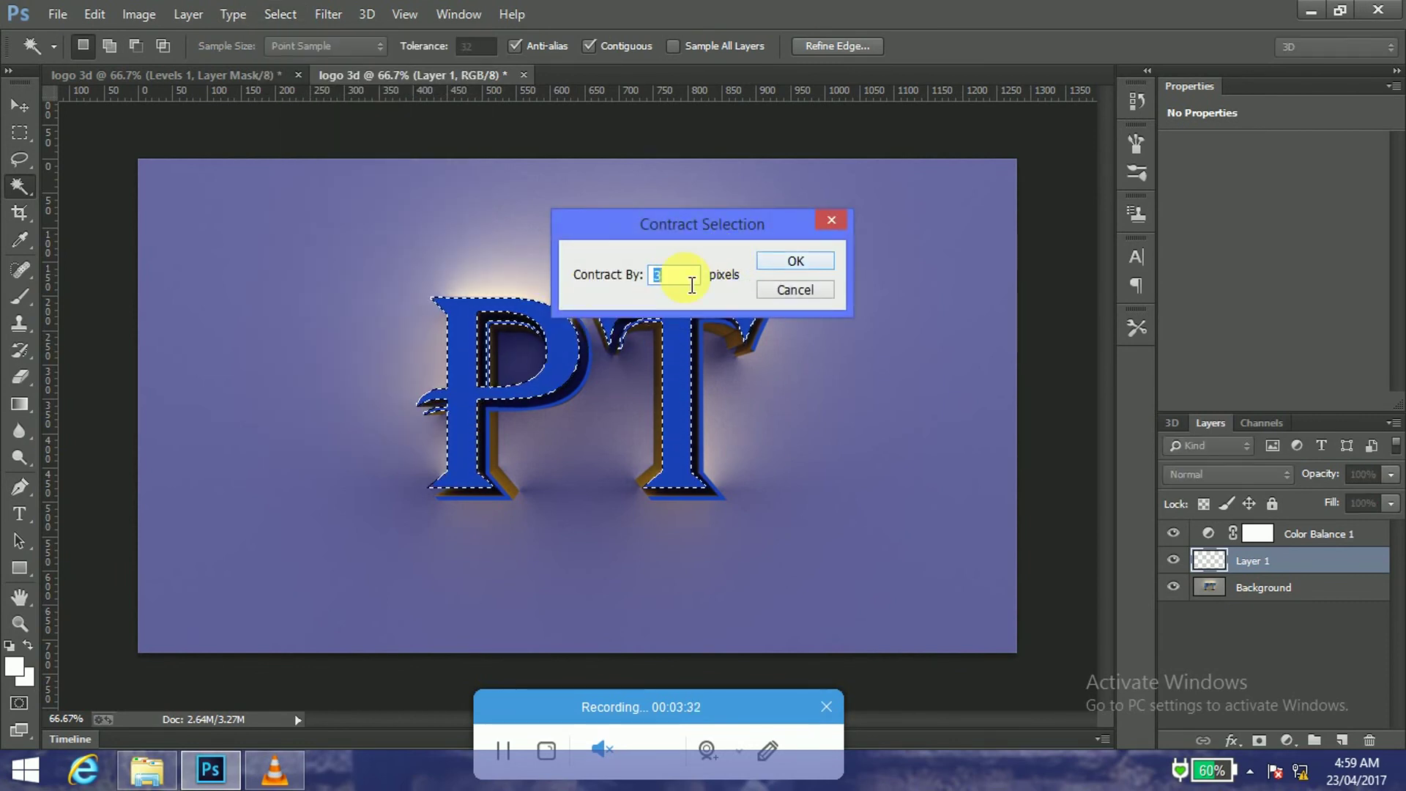
click(805, 261)
click(290, 14)
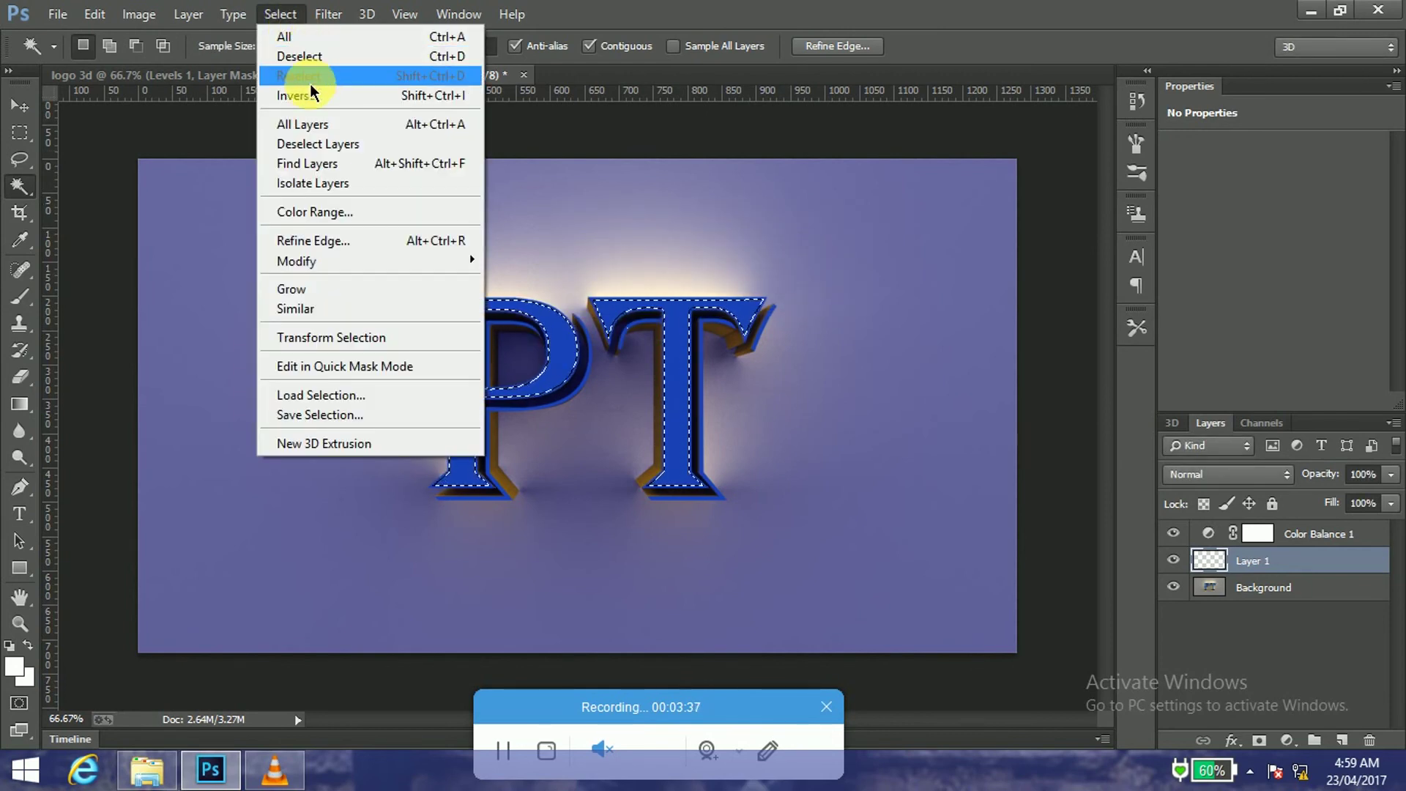
click(313, 95)
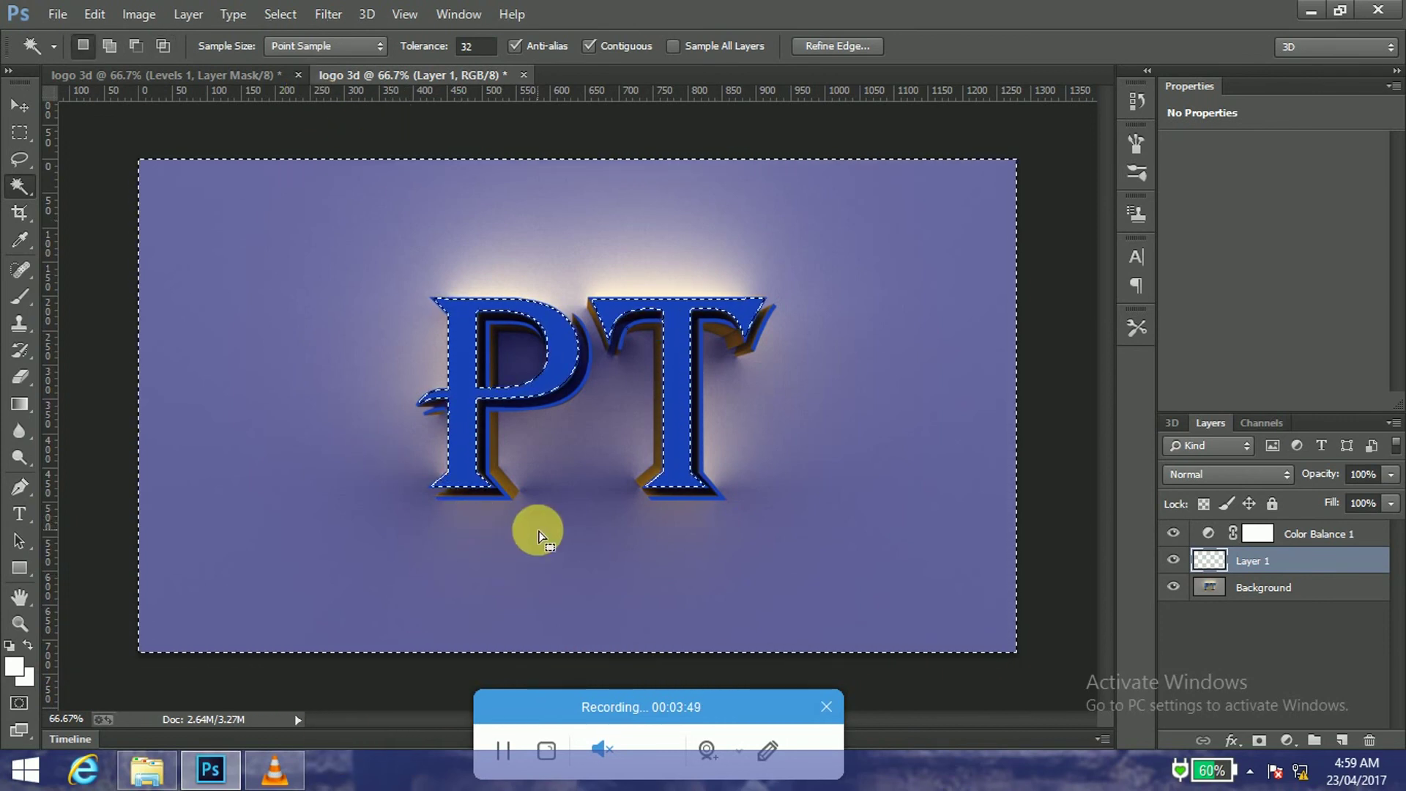
key(shift+alt)
Step: Deselect, then add a Color Balance 2 layer with midtones pushed to Blue +37
key(ctrl+d)
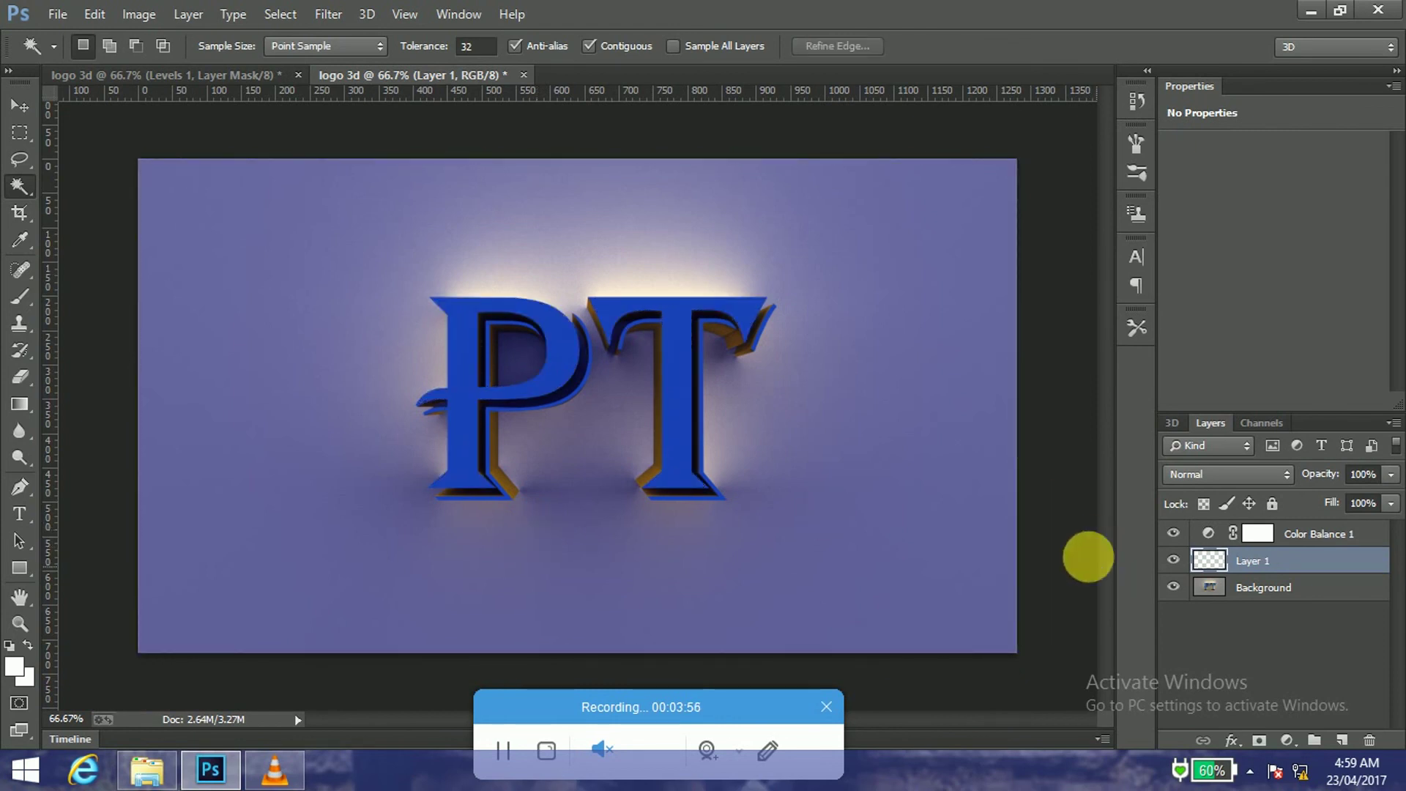
click(1286, 740)
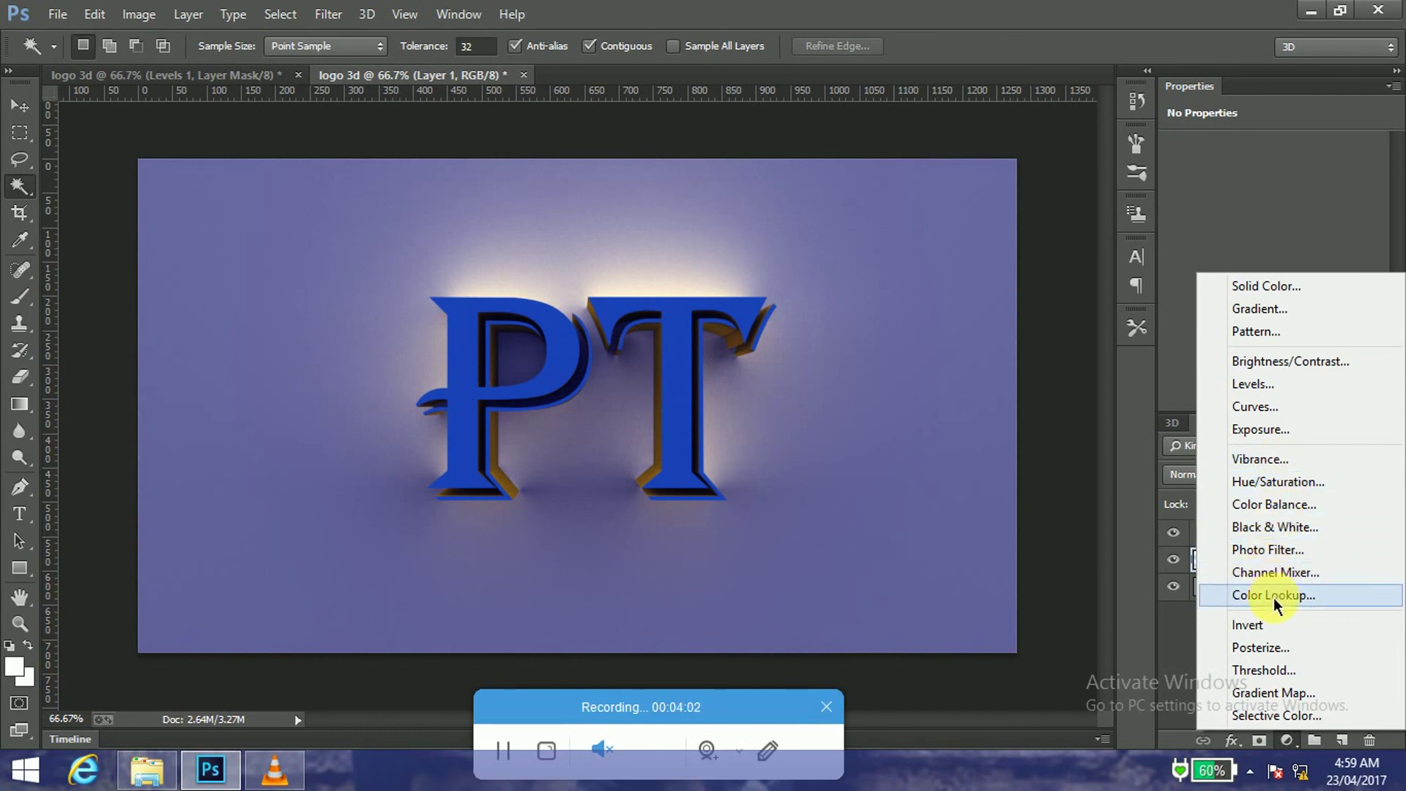
click(1273, 504)
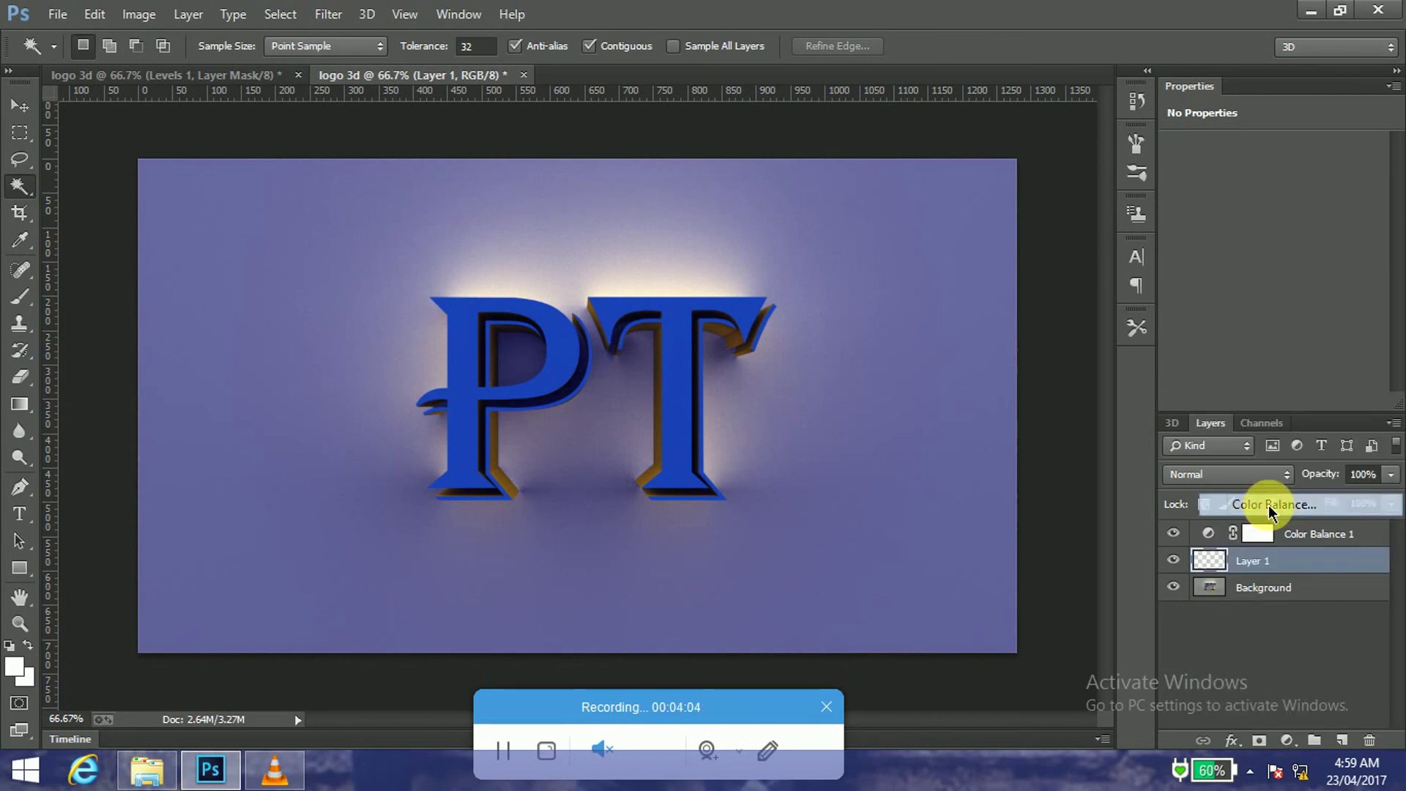
drag(1248, 271, 1333, 273)
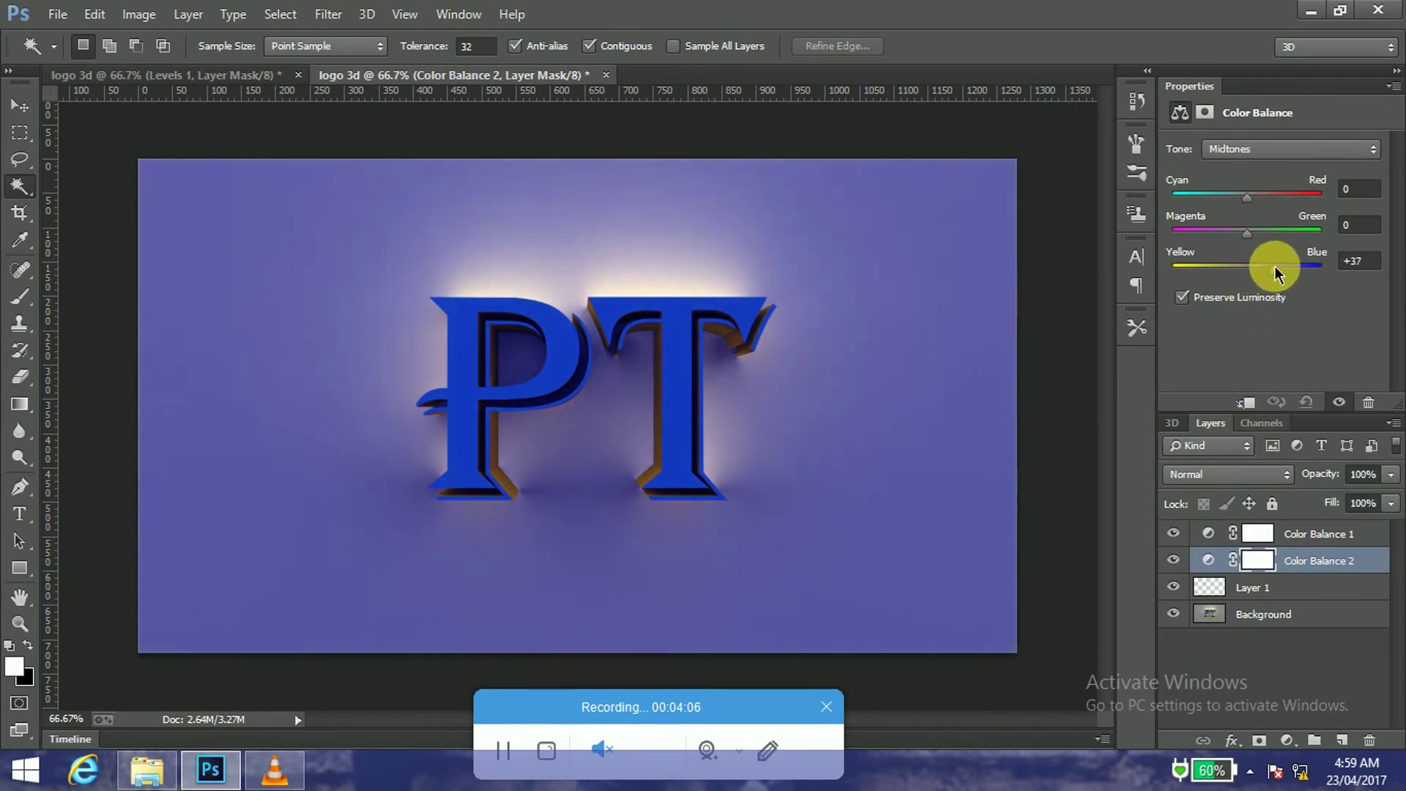